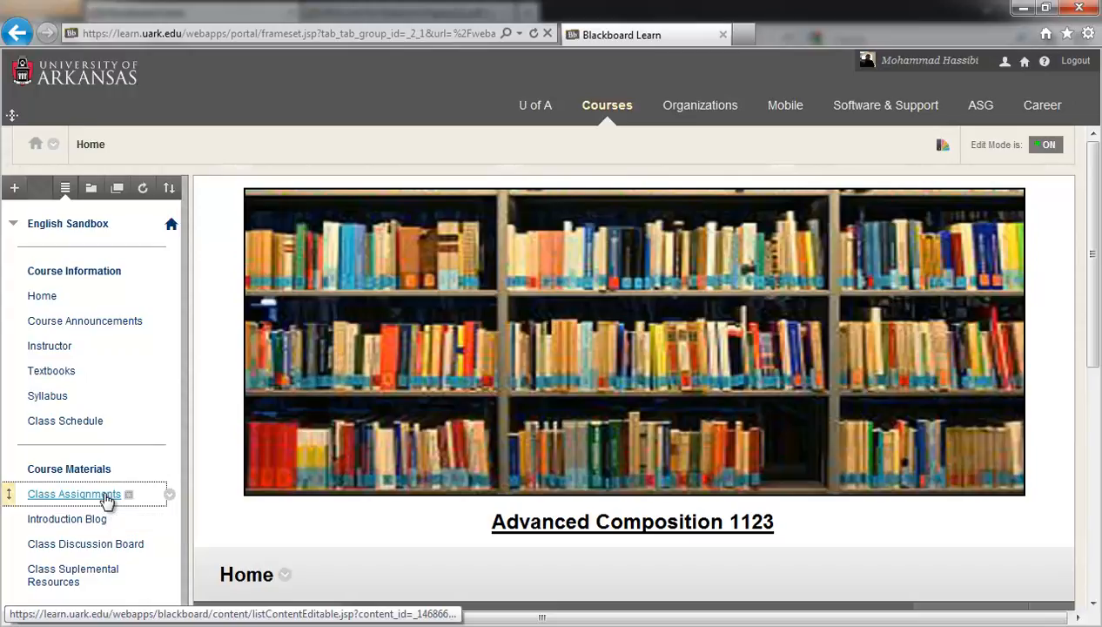
Start a new content folder in Class Assignments and name it "Paper 1 Assignment Summary Critique"
click(74, 493)
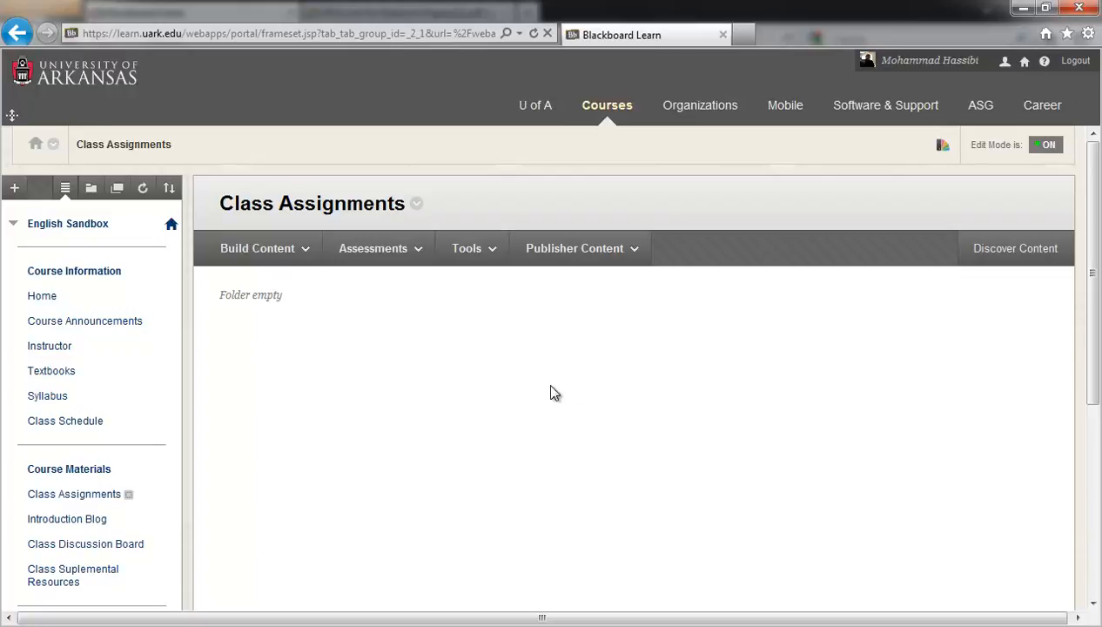
click(240, 254)
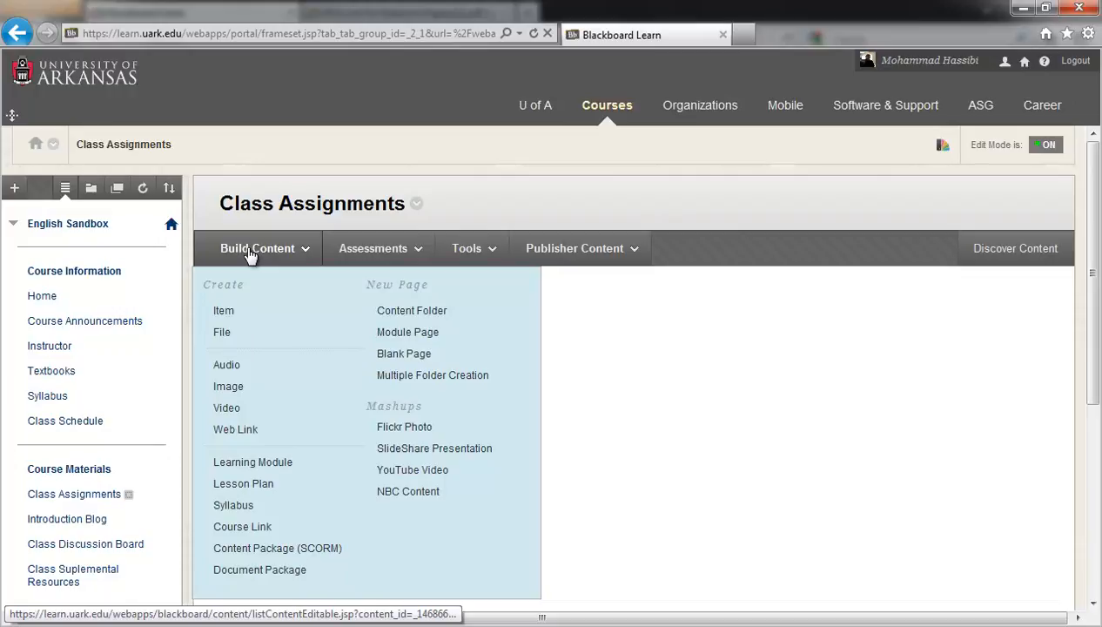
click(384, 312)
click(424, 378)
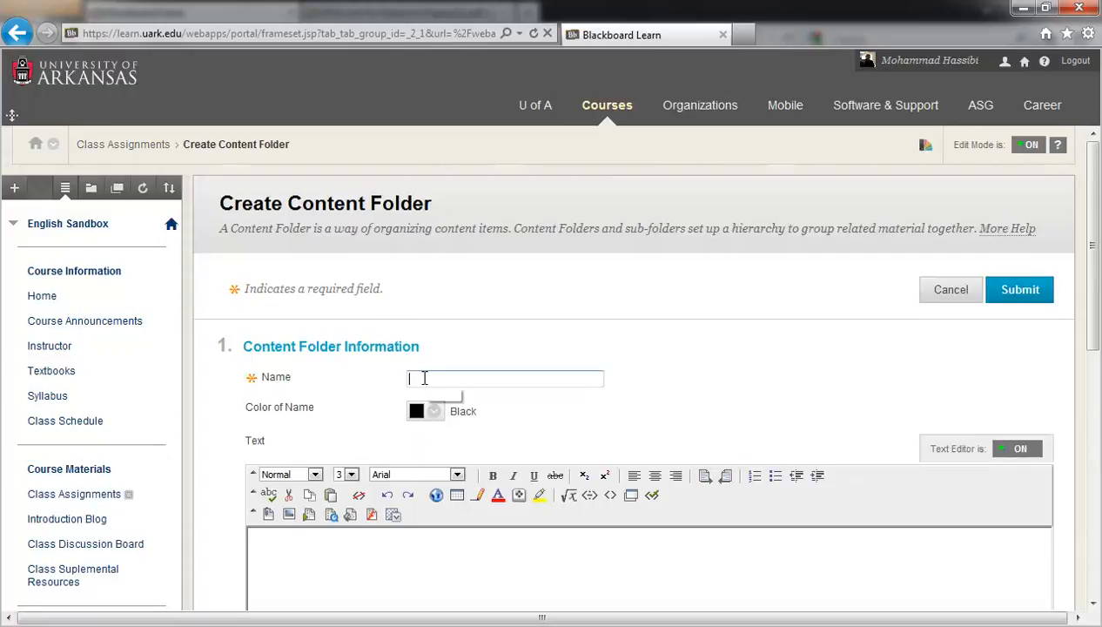
text(Paper 1 Assignment Summary Critique)
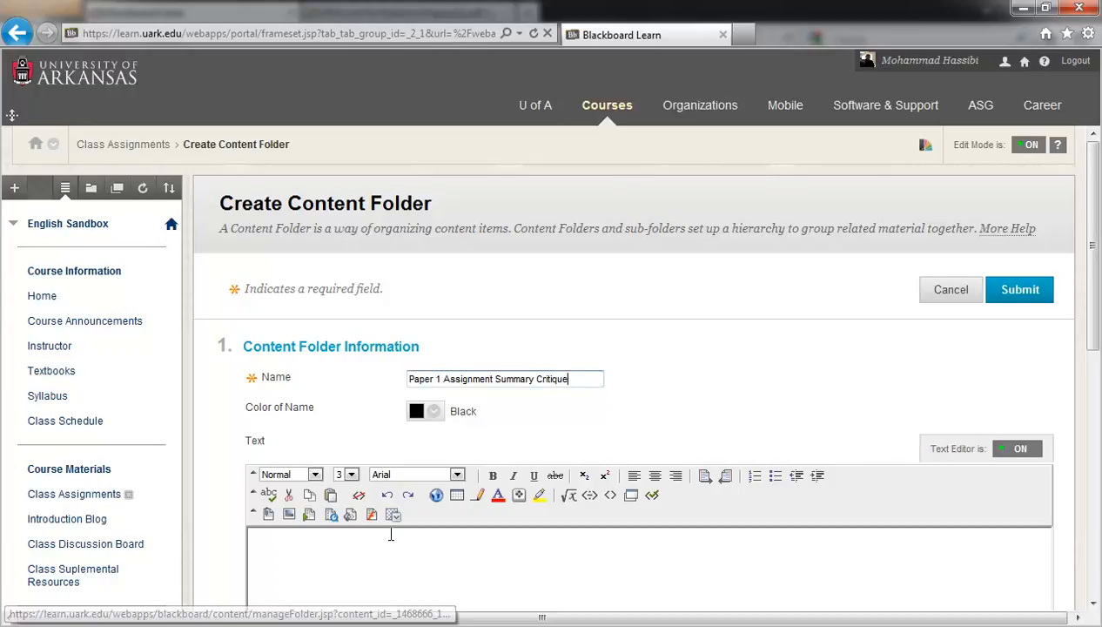
Switch to Document1 in Microsoft Word and copy the sentences about the Paper 1 instructions and SafeAssignment submission link
scroll(391, 535, down, 3)
scroll(390, 533, down, 2)
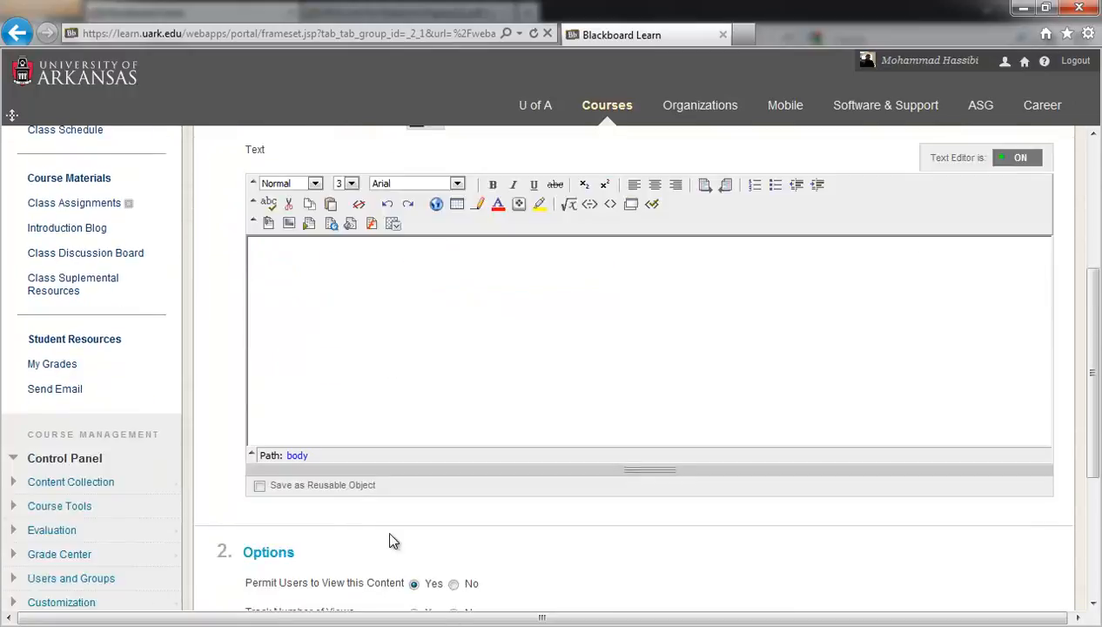
click(327, 295)
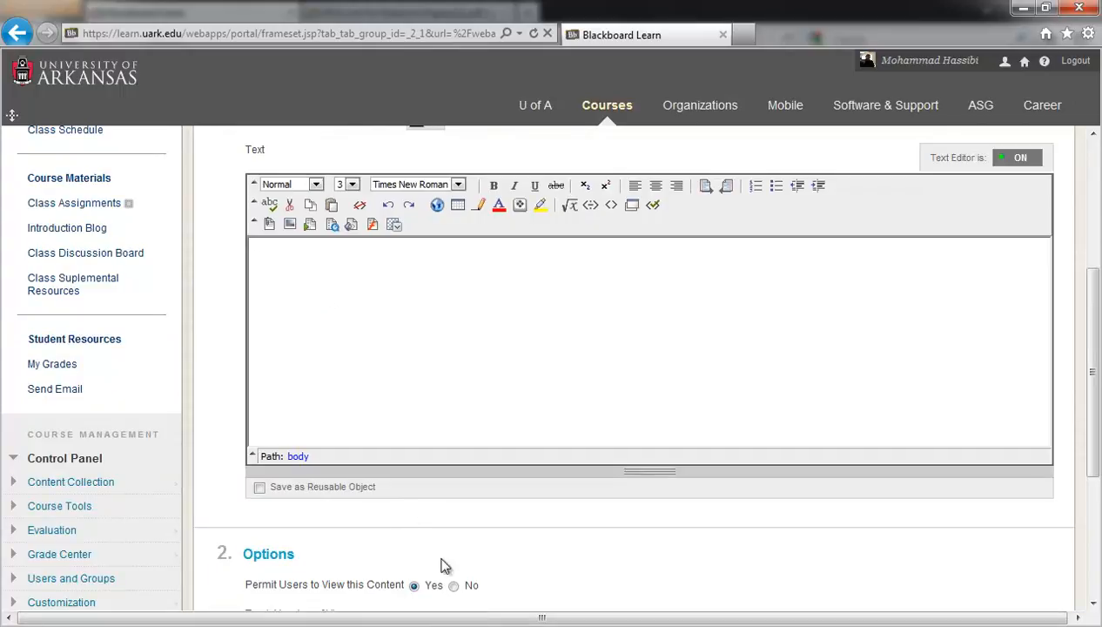
click(500, 625)
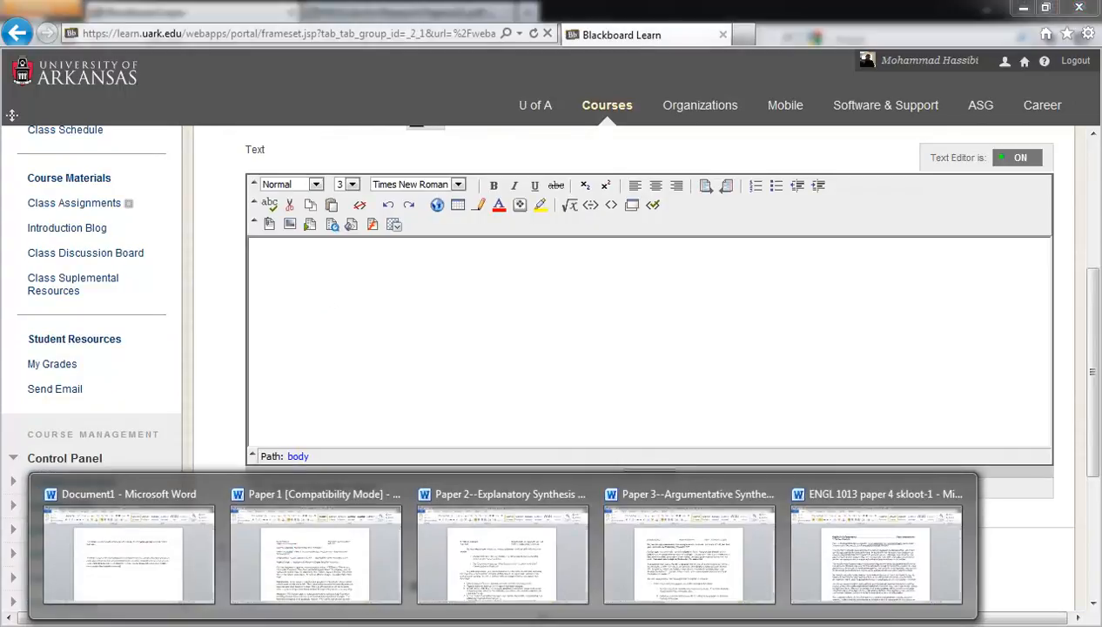
click(105, 566)
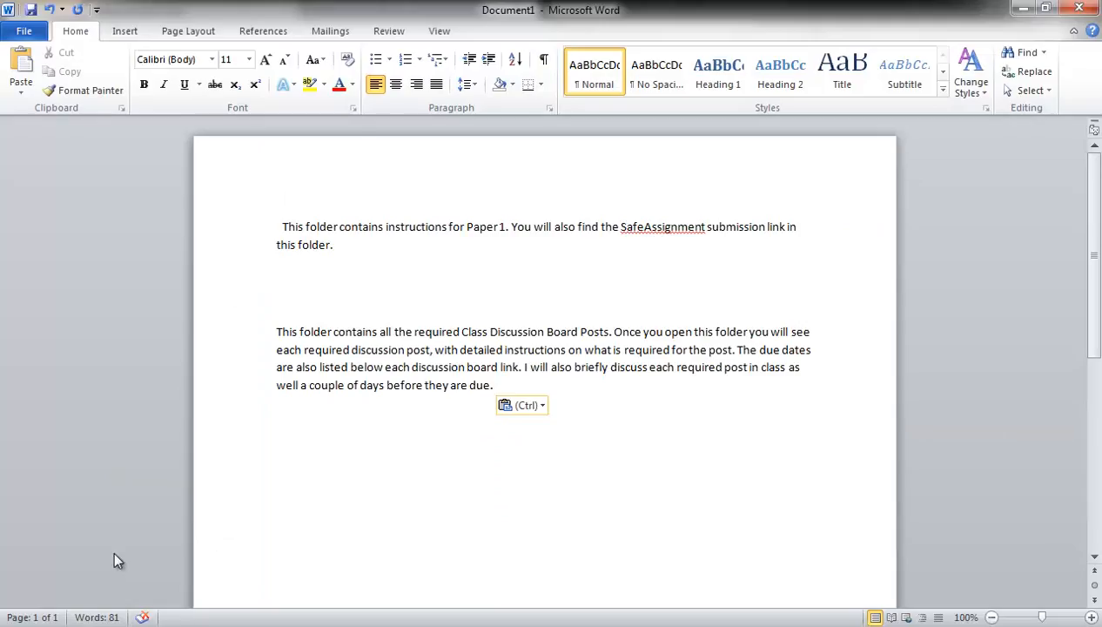
drag(278, 226, 361, 253)
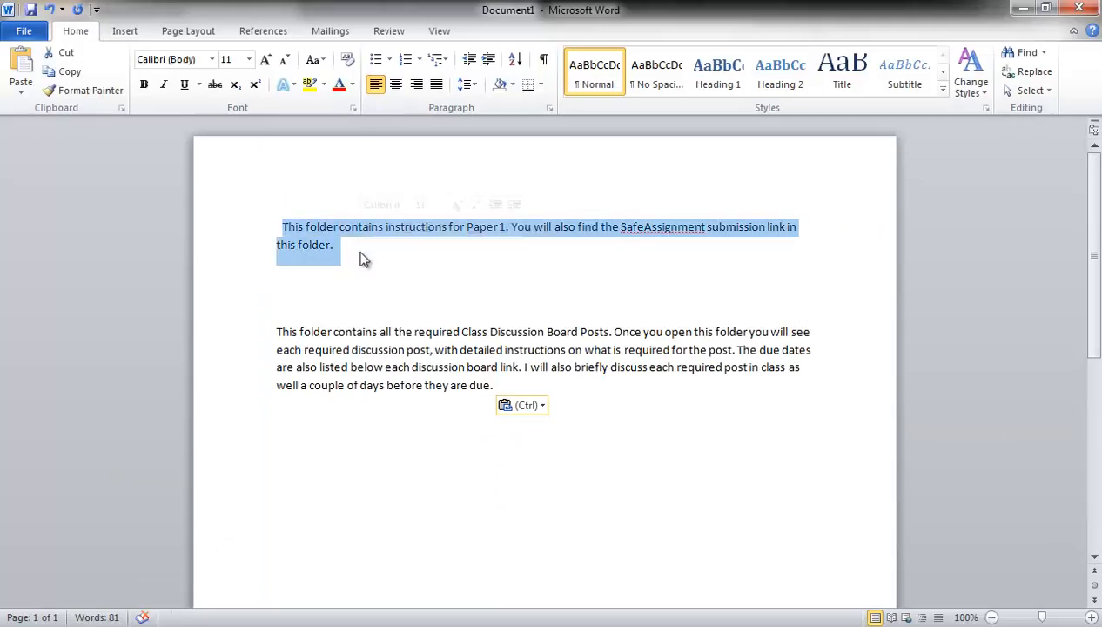
right_click(326, 226)
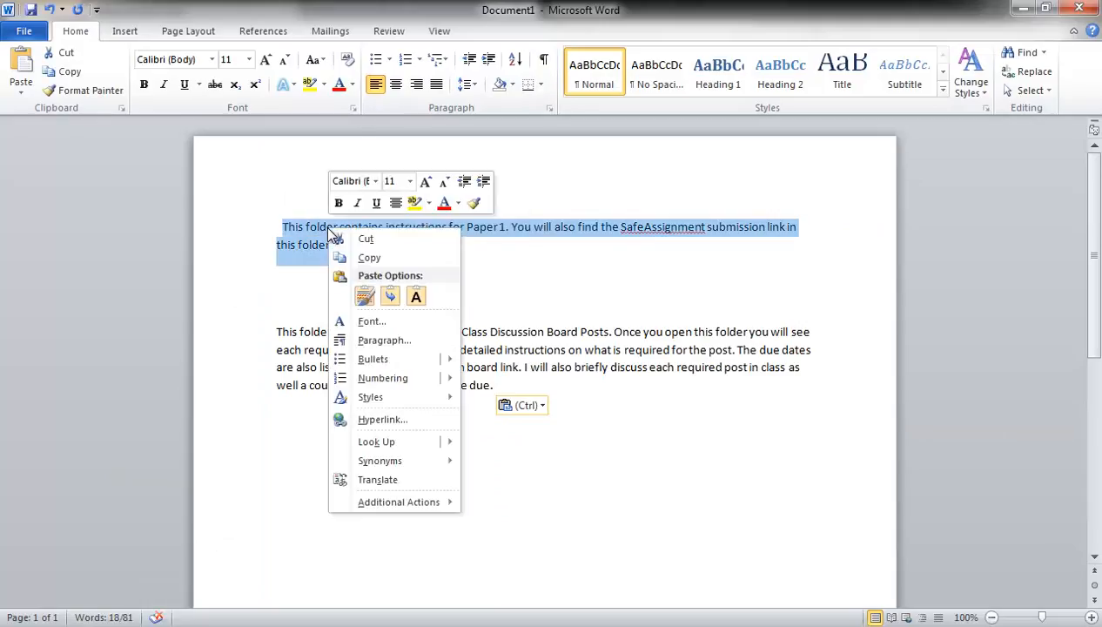
click(366, 257)
Return to Blackboard, paste the copied sentences as the Paper 1 folder's description and submit the folder with default options
click(1024, 8)
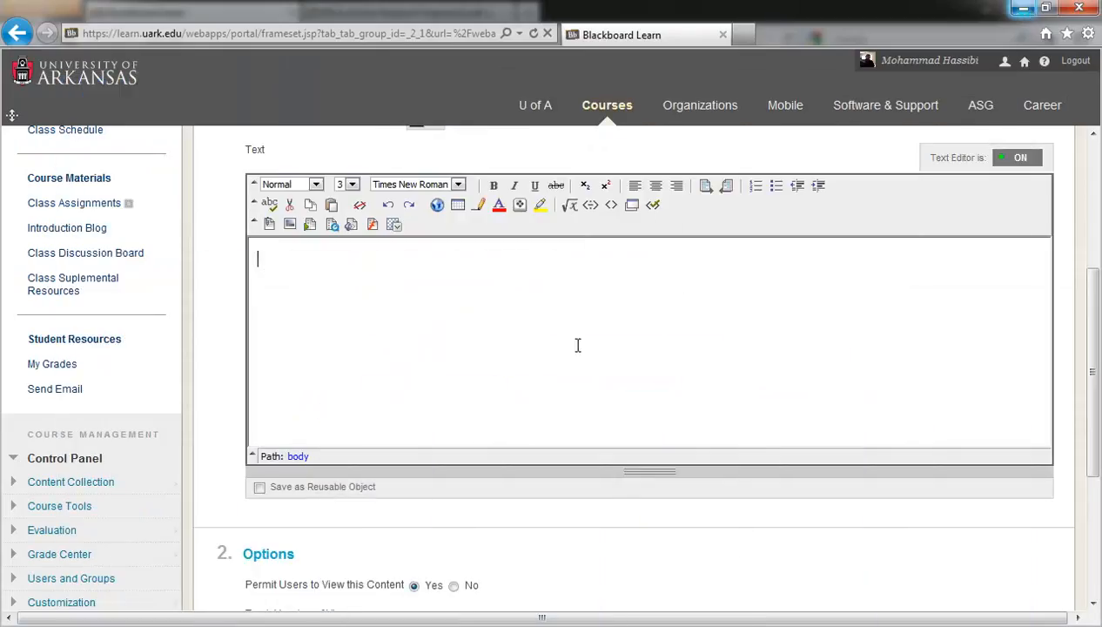
right_click(275, 254)
click(319, 333)
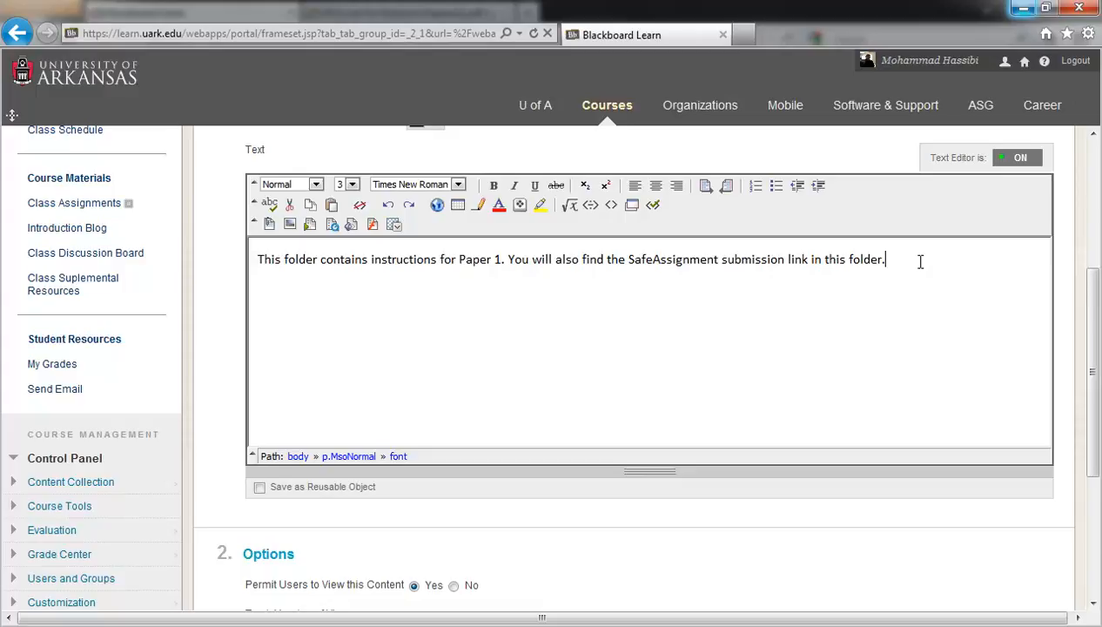
scroll(935, 287, down, 3)
scroll(939, 290, up, 6)
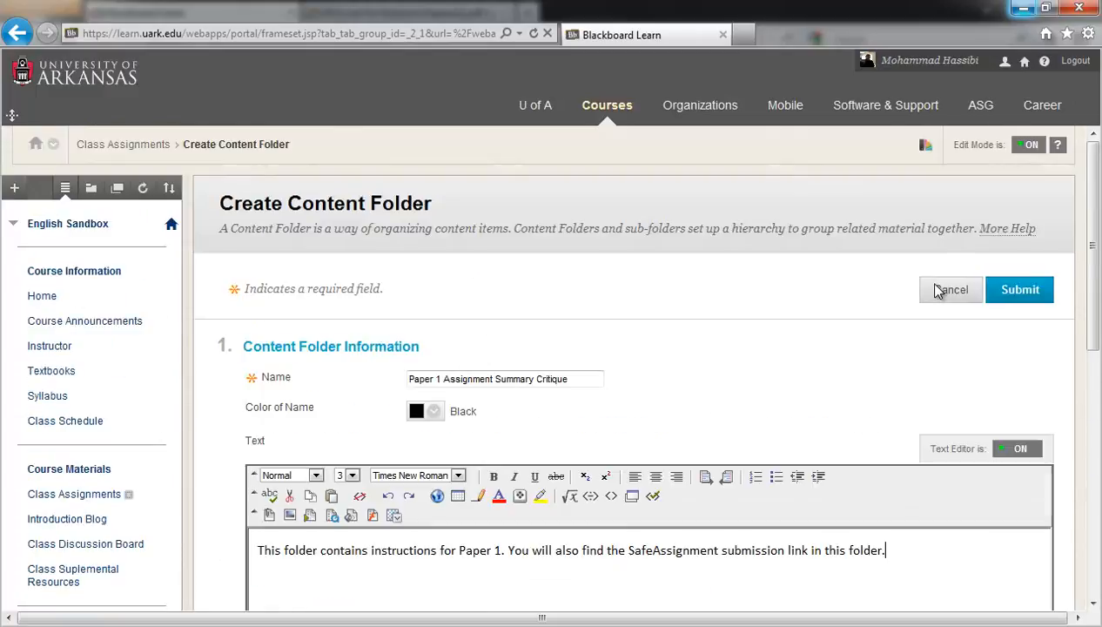
scroll(938, 291, down, 1)
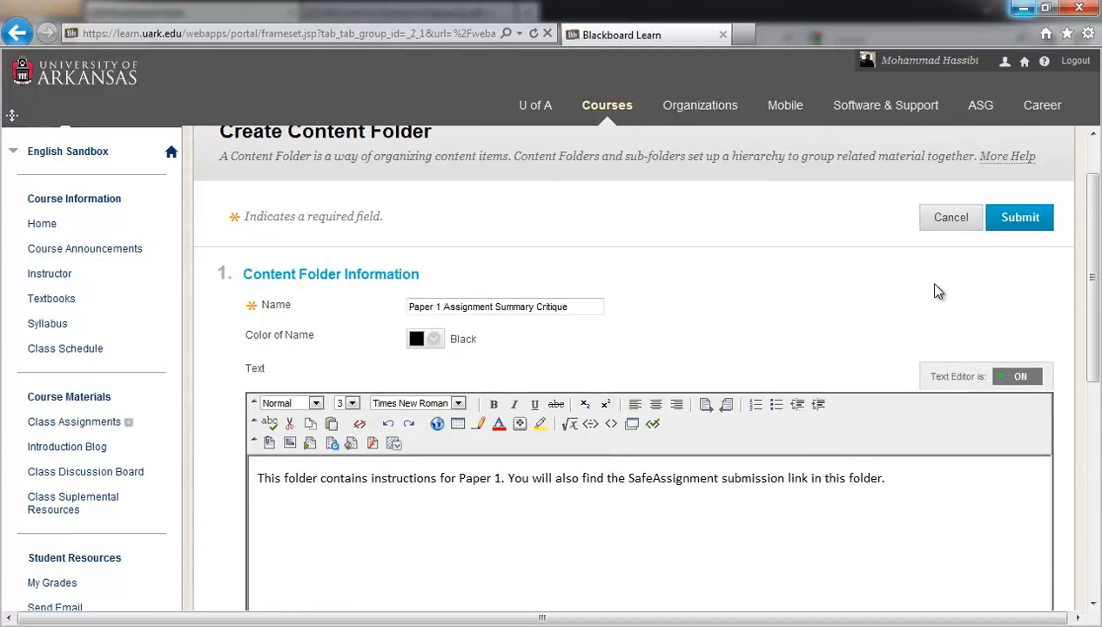
scroll(938, 291, down, 4)
scroll(936, 284, down, 3)
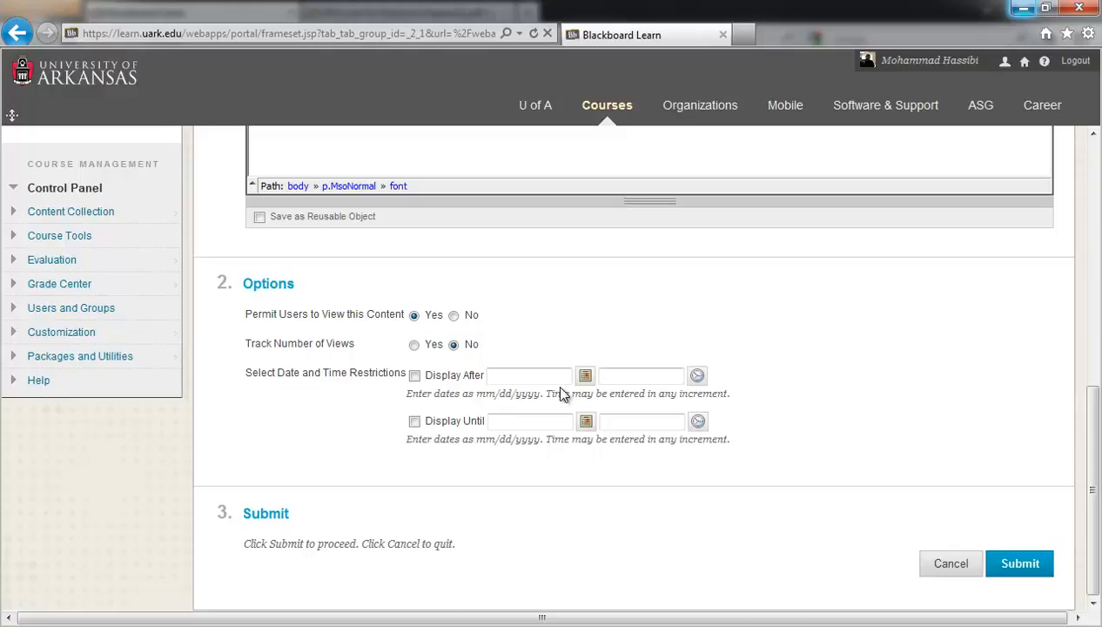
click(1007, 562)
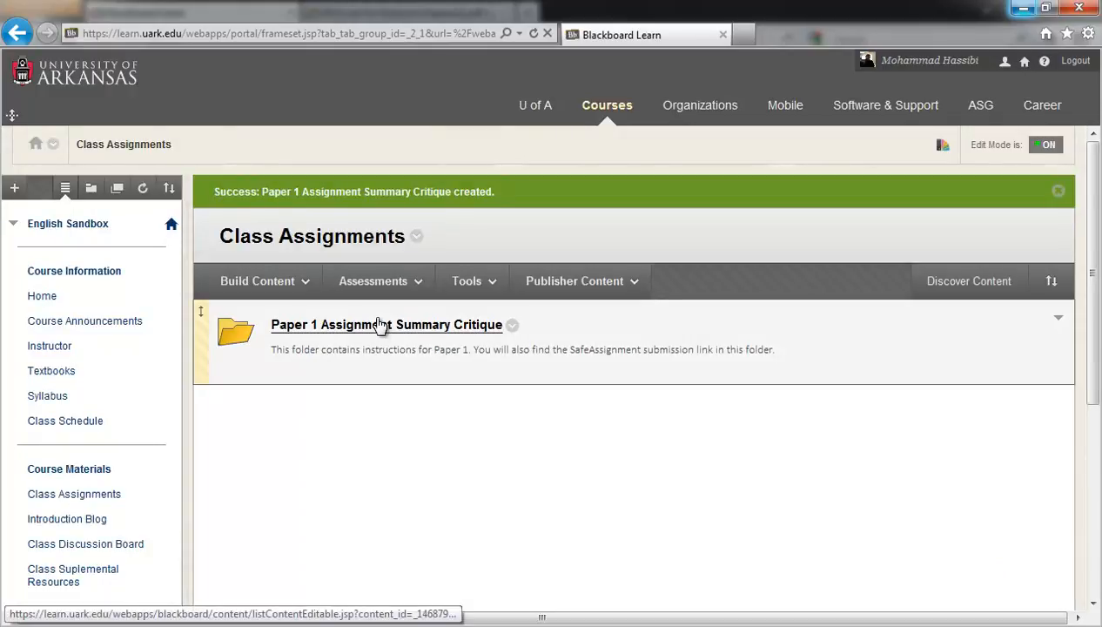
Start another content folder in Class Assignments and name it "Paper 2 Assignment Explanatory Synthesis"
click(264, 292)
click(264, 292)
click(303, 285)
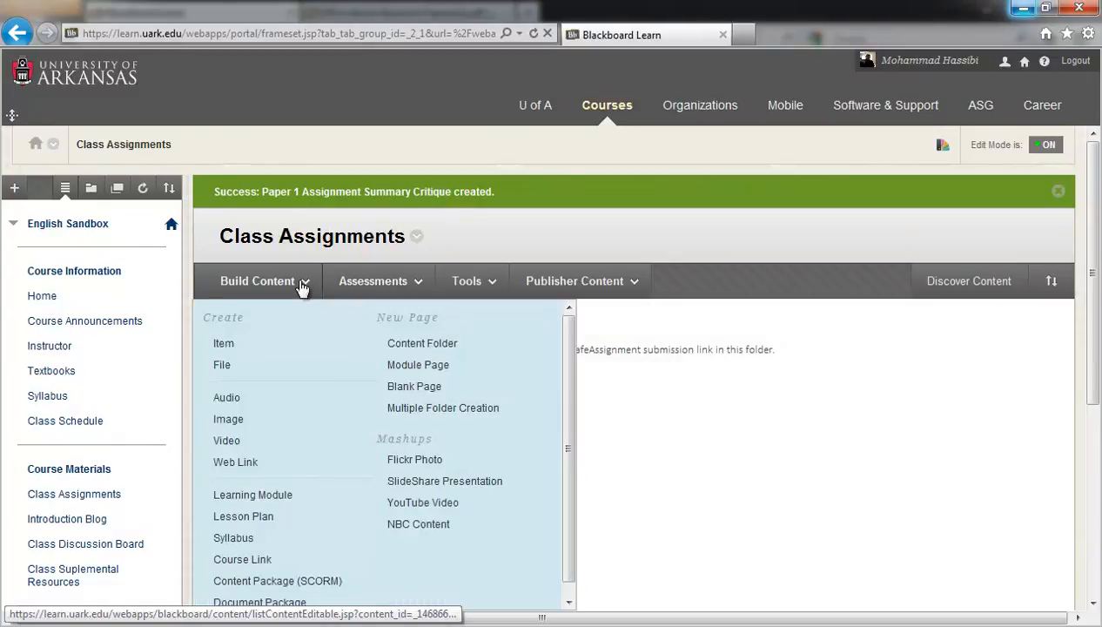
click(420, 347)
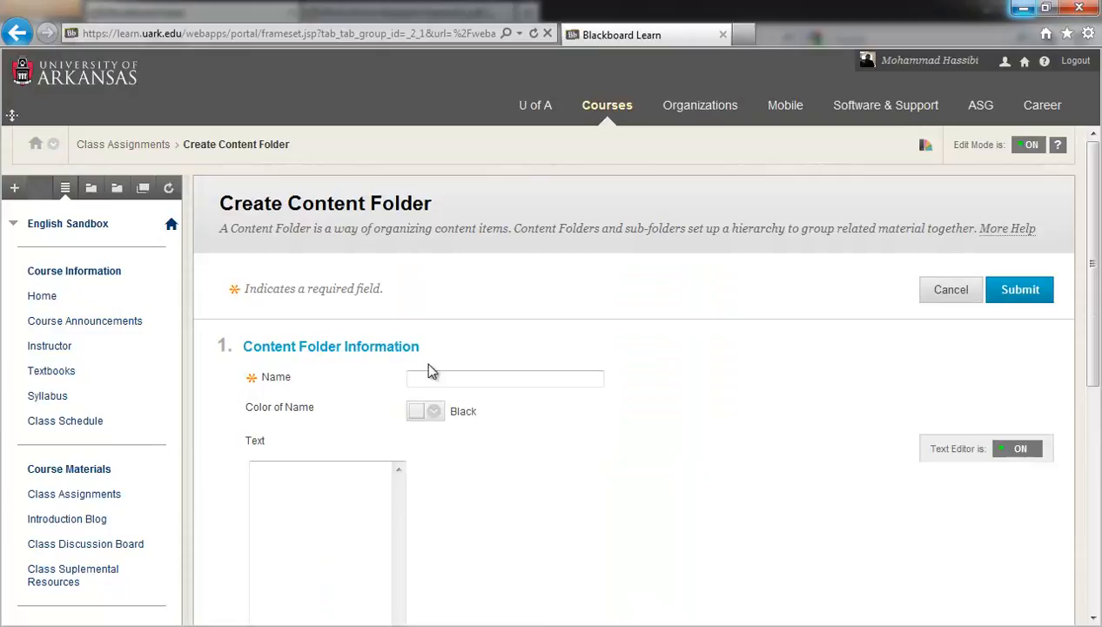
click(437, 377)
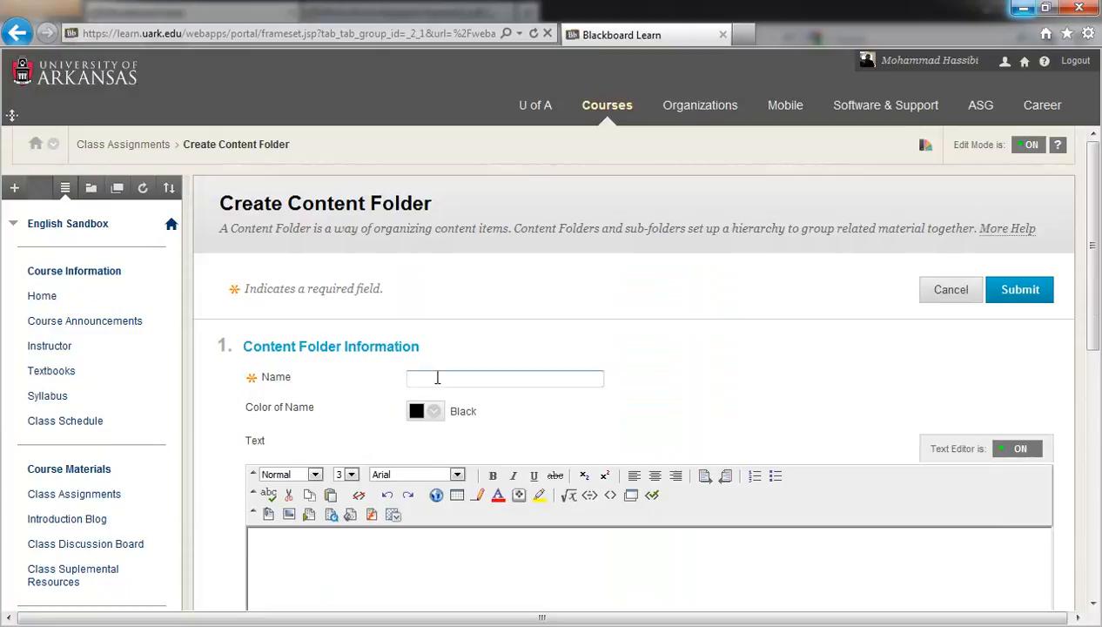
text(Paper 2 Assignment Explanatory )
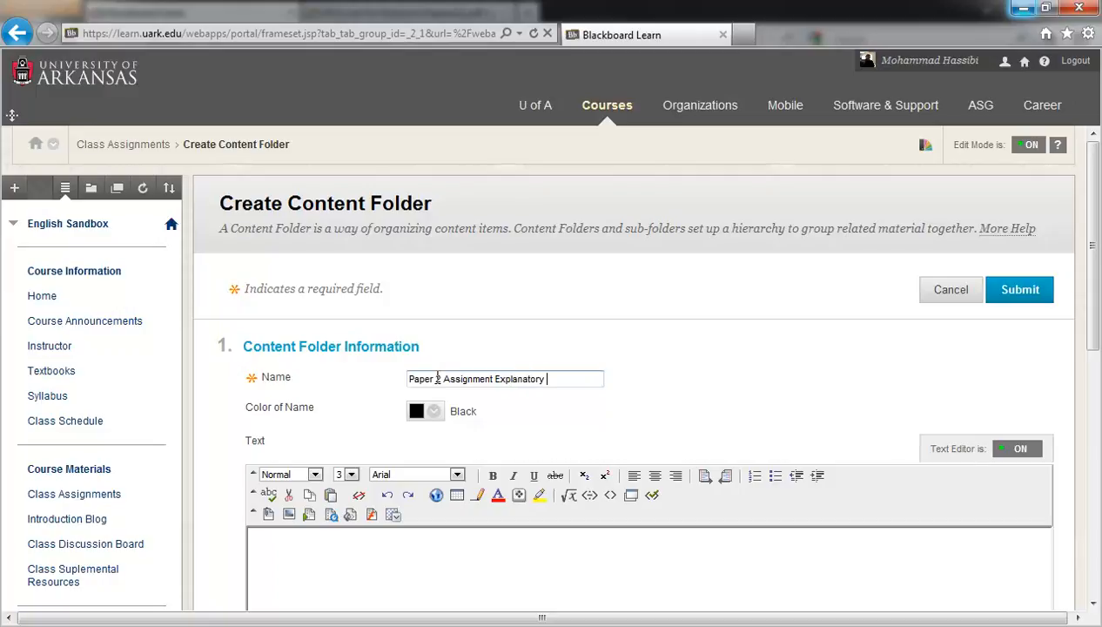
text(Synthesis)
Paste the copied description into the folder's text and change the paper number to 2
click(389, 536)
scroll(388, 537, down, 3)
right_click(264, 257)
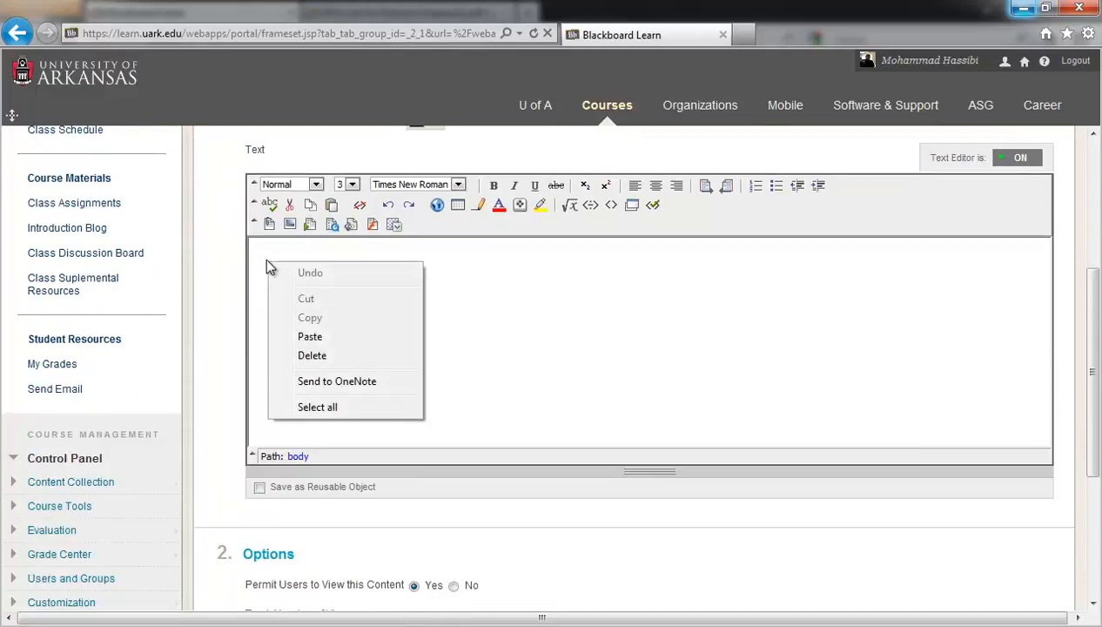
click(302, 336)
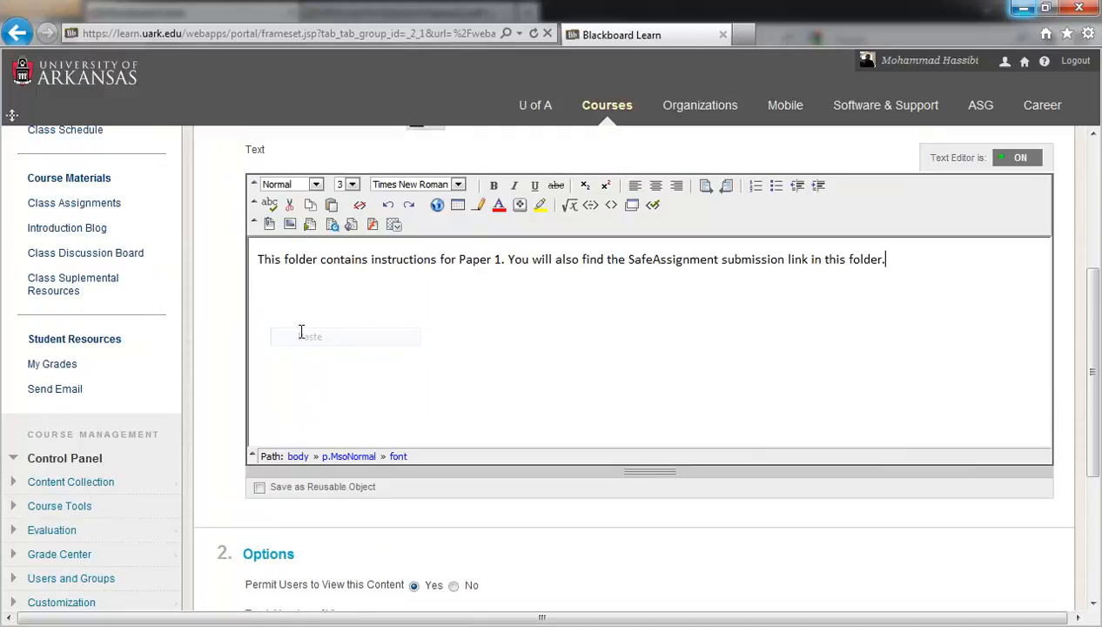
click(501, 259)
key(BackSpace)
text(2)
Submit the Paper 2 content folder with its default viewing and date options
scroll(657, 366, up, 2)
scroll(658, 367, down, 5)
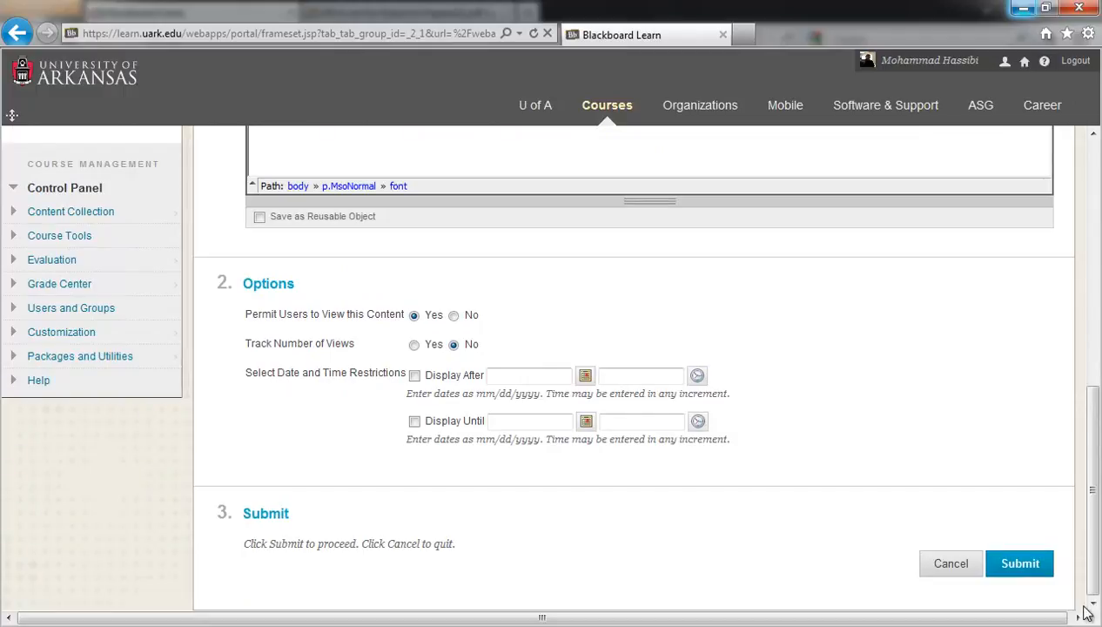
click(1032, 567)
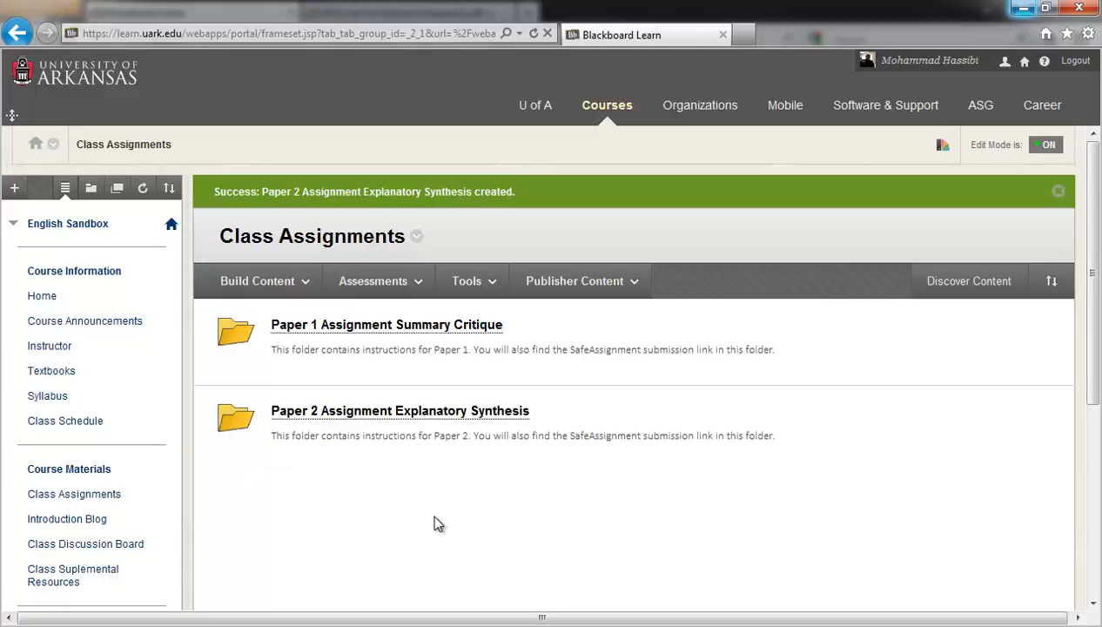
Start a third content folder in Class Assignments and name it "Paper 3 Assignment Argumtative Synthesis"
click(300, 283)
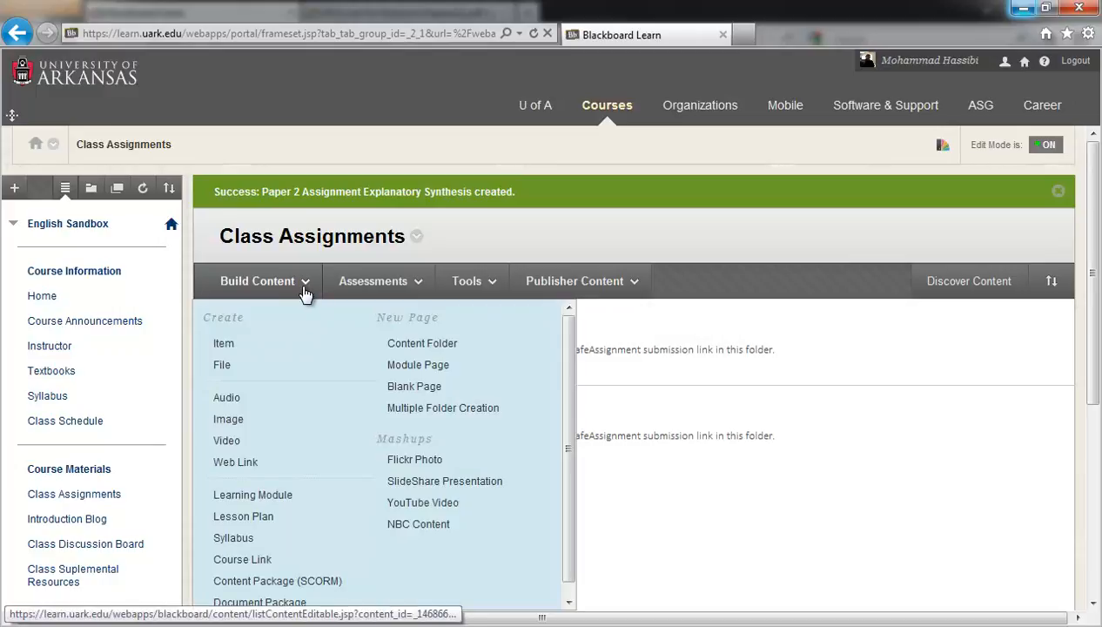
click(393, 344)
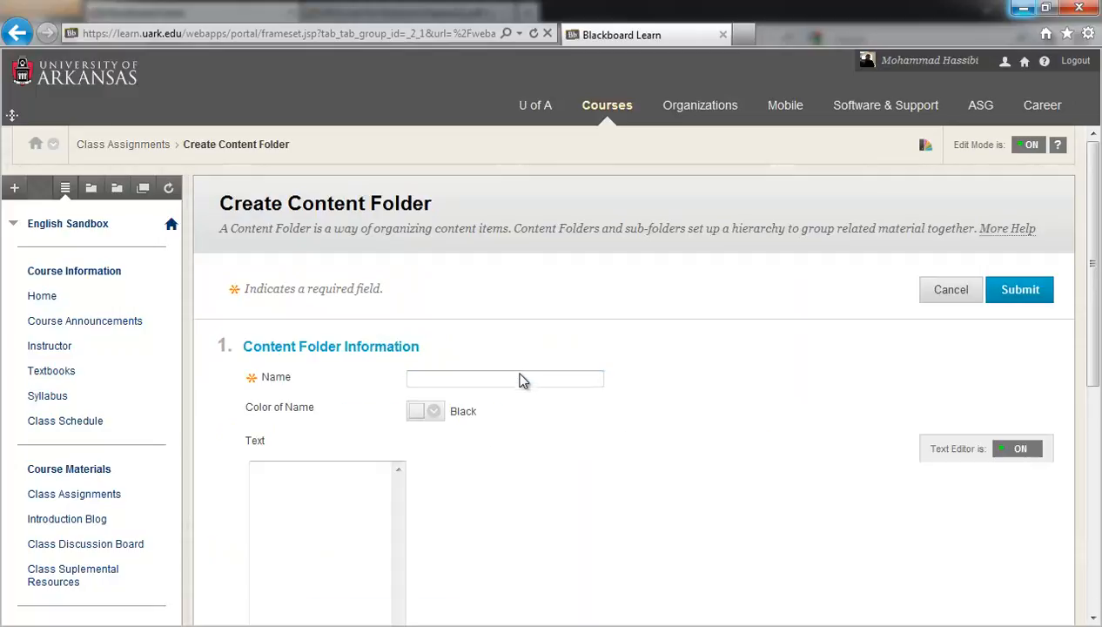
click(521, 377)
text(Pap)
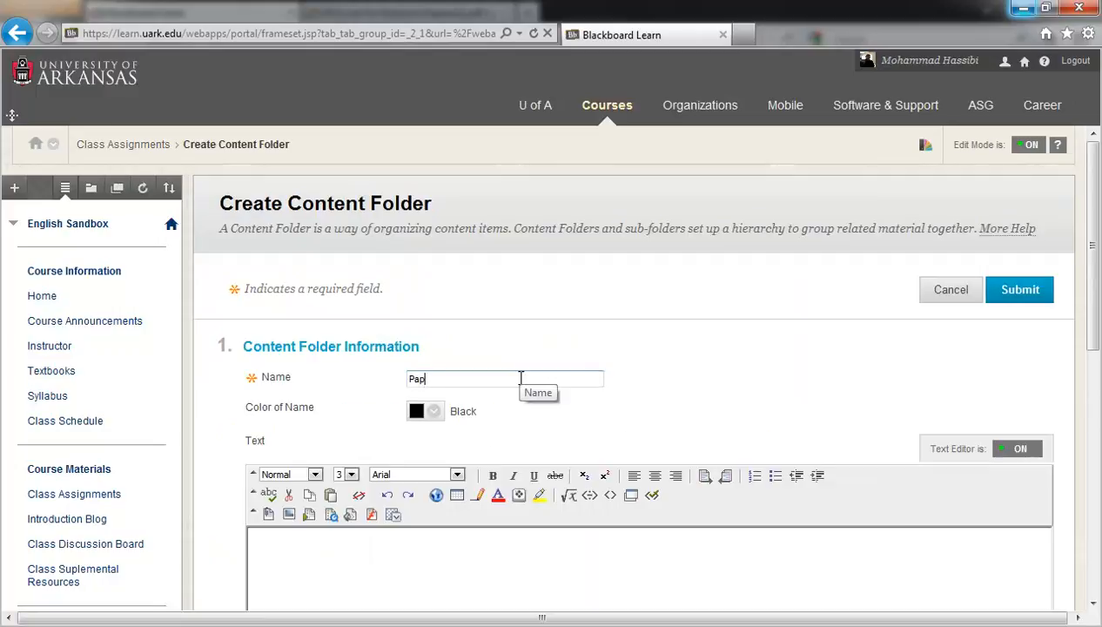
text(er 3 Assignment Ar)
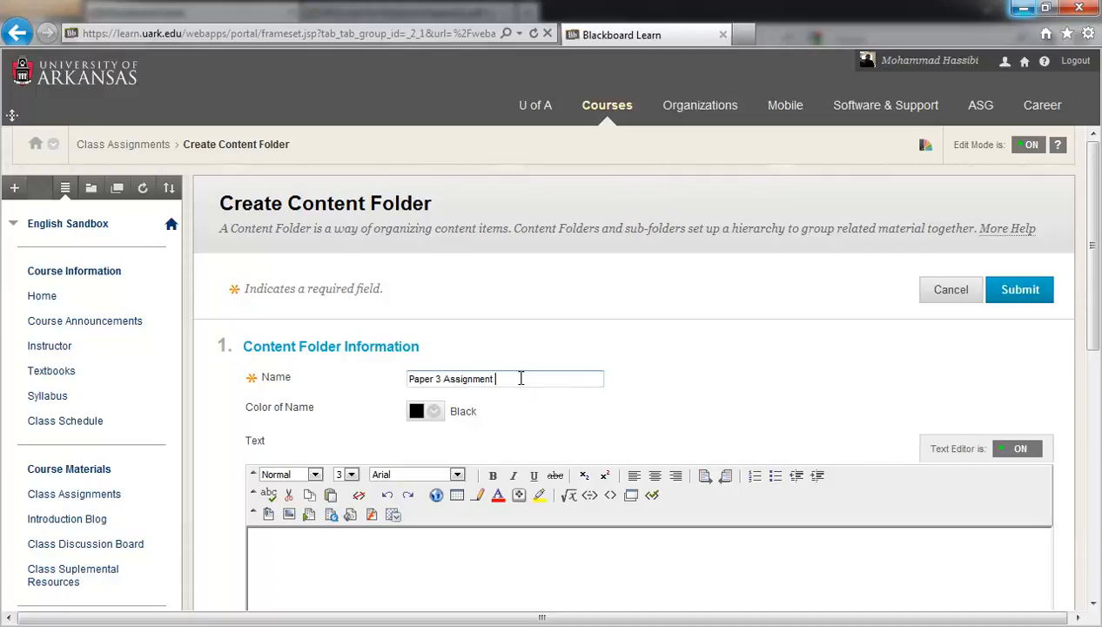
text(gum)
text(entatu)
Paste the copied description into the third folder's text and change the paper number to 3
click(436, 555)
scroll(436, 555, down, 3)
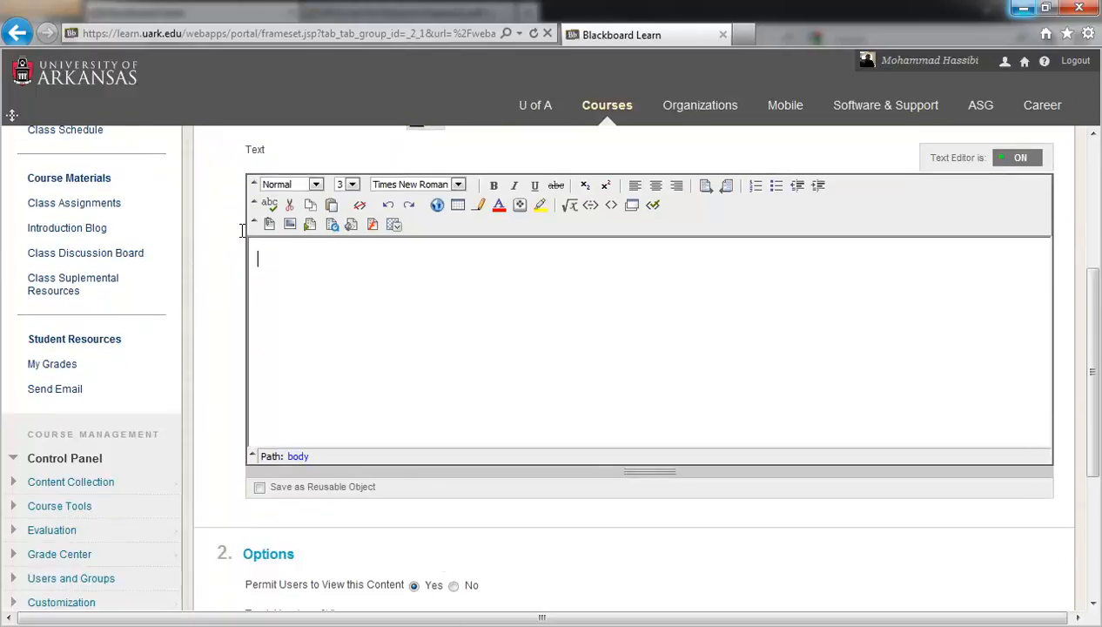
right_click(265, 266)
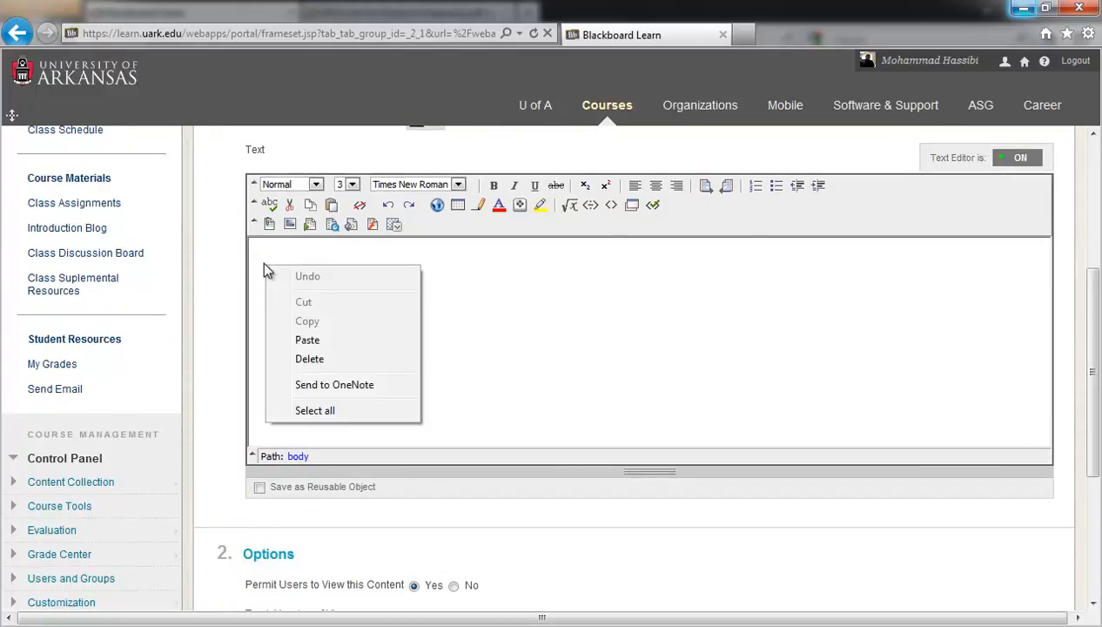
click(306, 341)
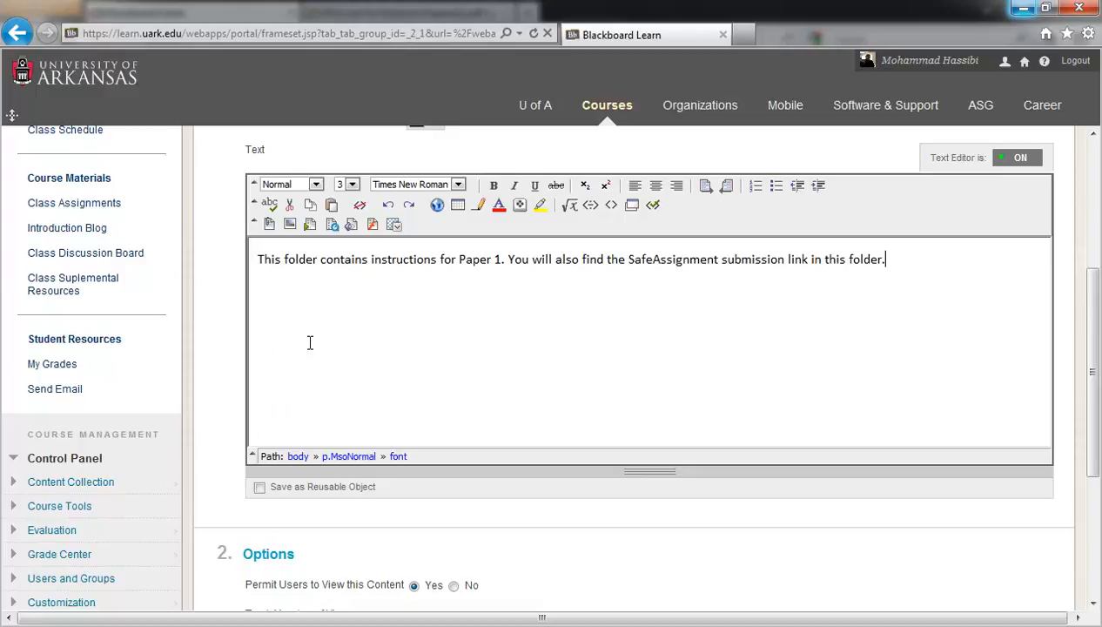
double_click(499, 259)
text(3)
Submit the Paper 3 content folder with its default viewing and date options
scroll(531, 340, down, 1)
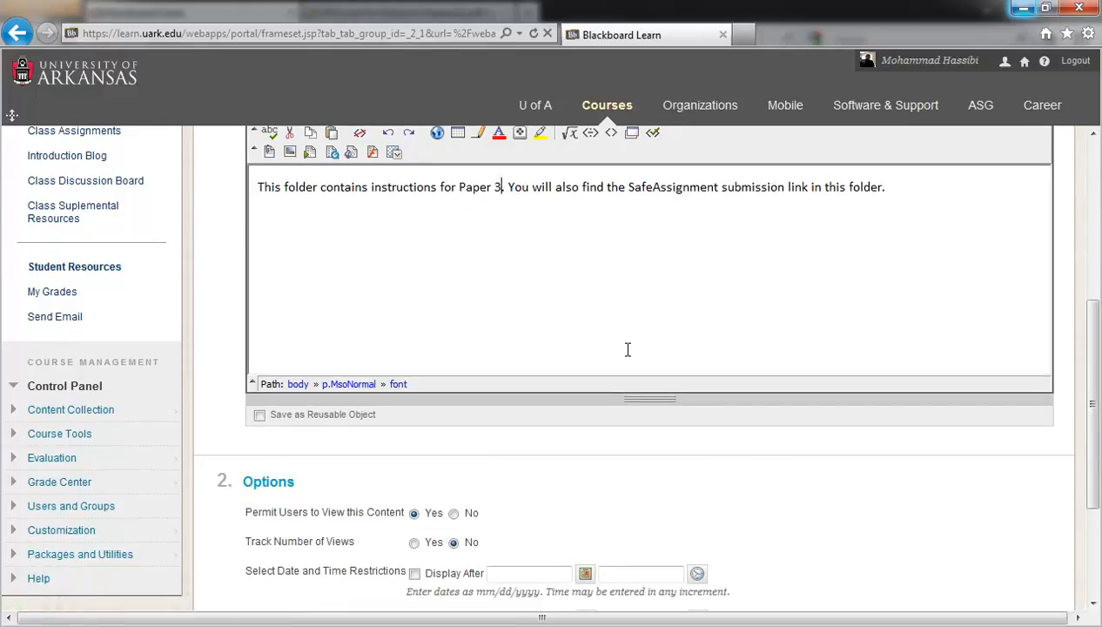
scroll(627, 349, down, 3)
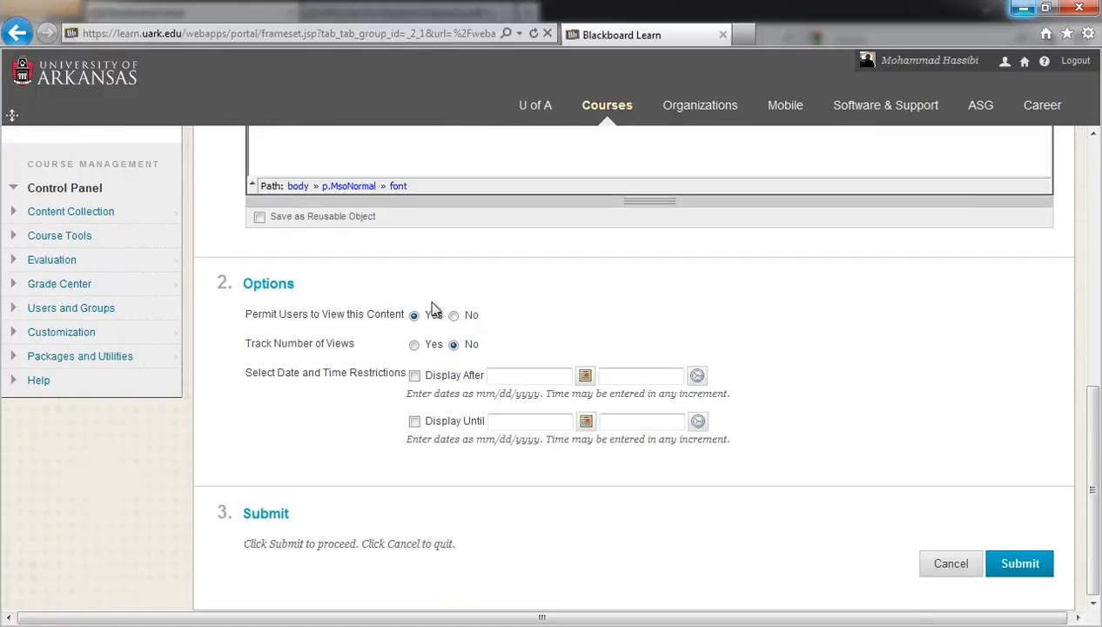
click(1014, 565)
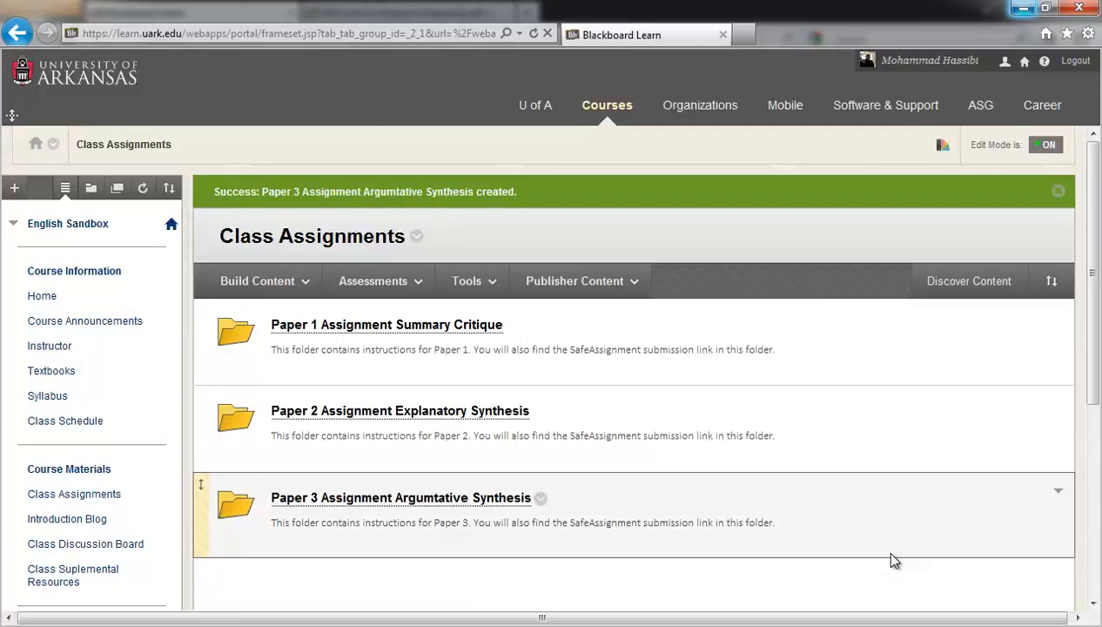
scroll(890, 561, down, 1)
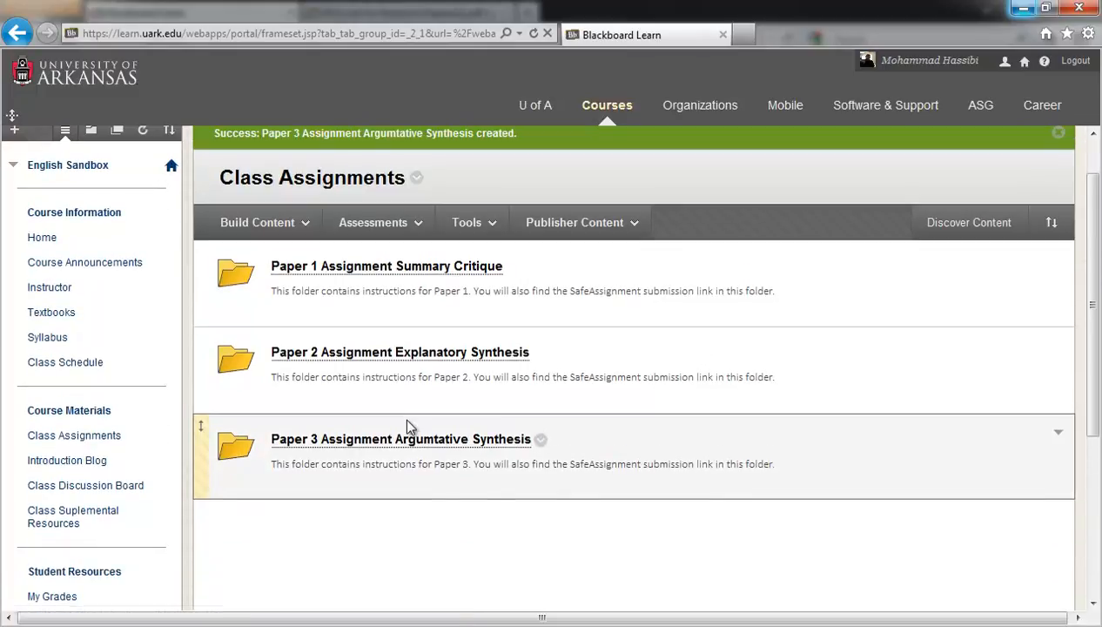
Start a fourth content folder in Class Assignments and name it "Paper 4 Assignment Research Paper"
click(286, 222)
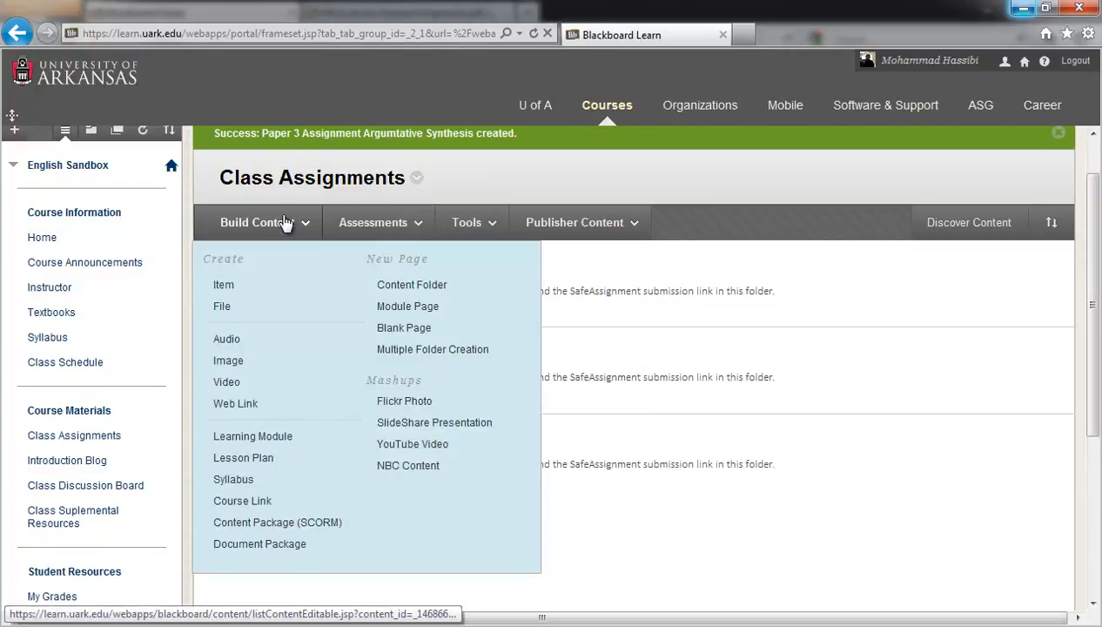
click(373, 223)
click(296, 223)
click(397, 288)
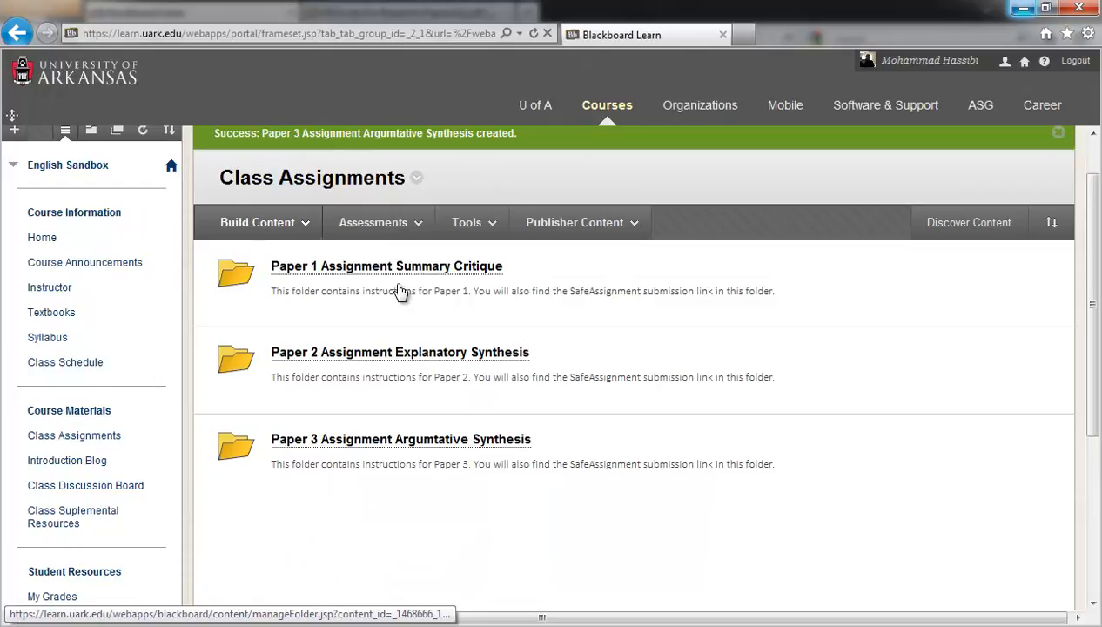
click(489, 377)
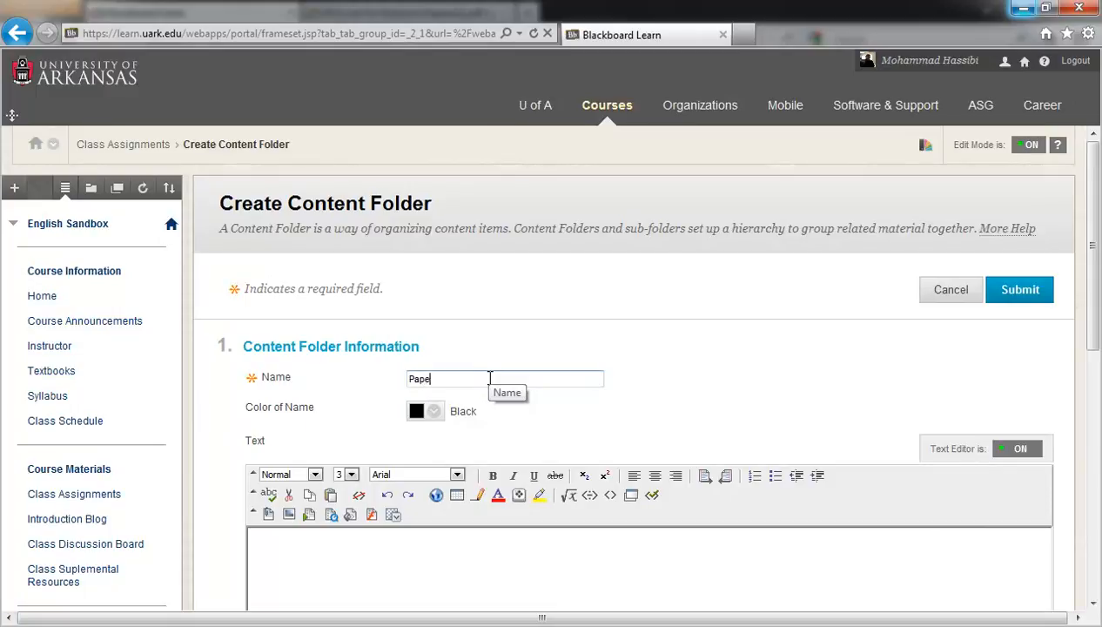
text(Paper 4 Assignment Resea)
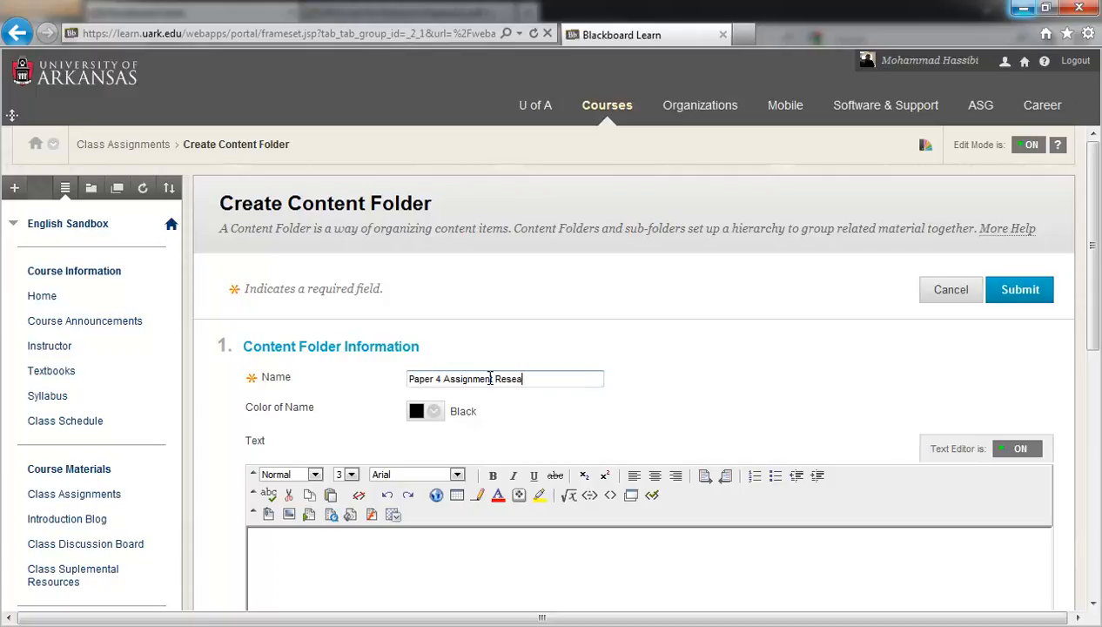
text(rch Paper)
Paste the copied description into the fourth folder's text and change the paper number to 4
click(300, 557)
right_click(300, 552)
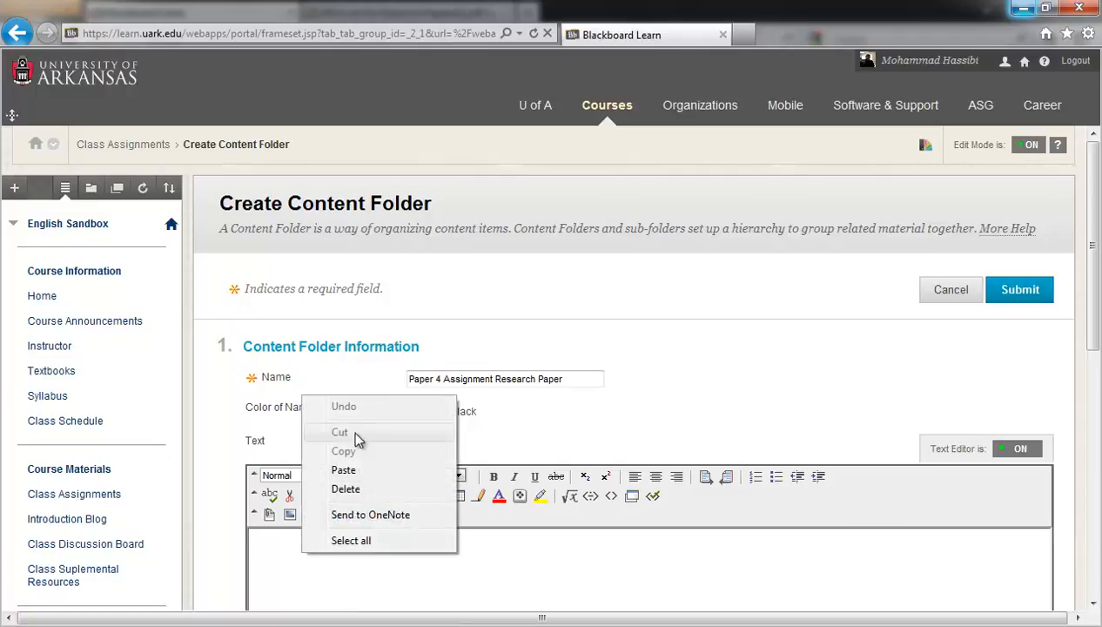
click(351, 470)
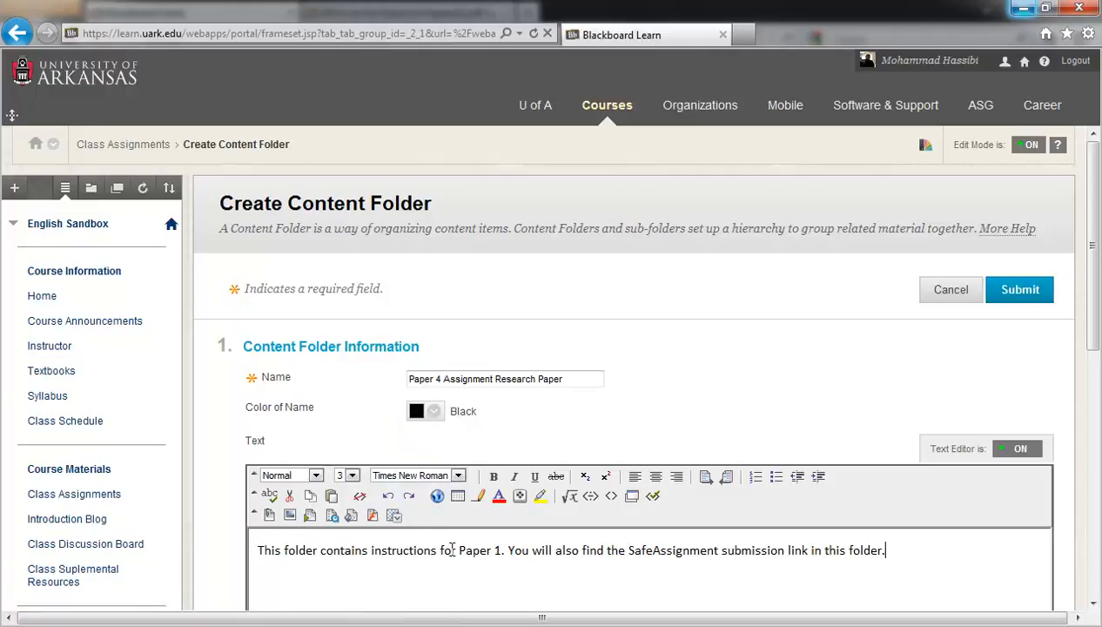
click(501, 553)
Submit the Paper 4 content folder with its default viewing and date options
scroll(554, 535, down, 6)
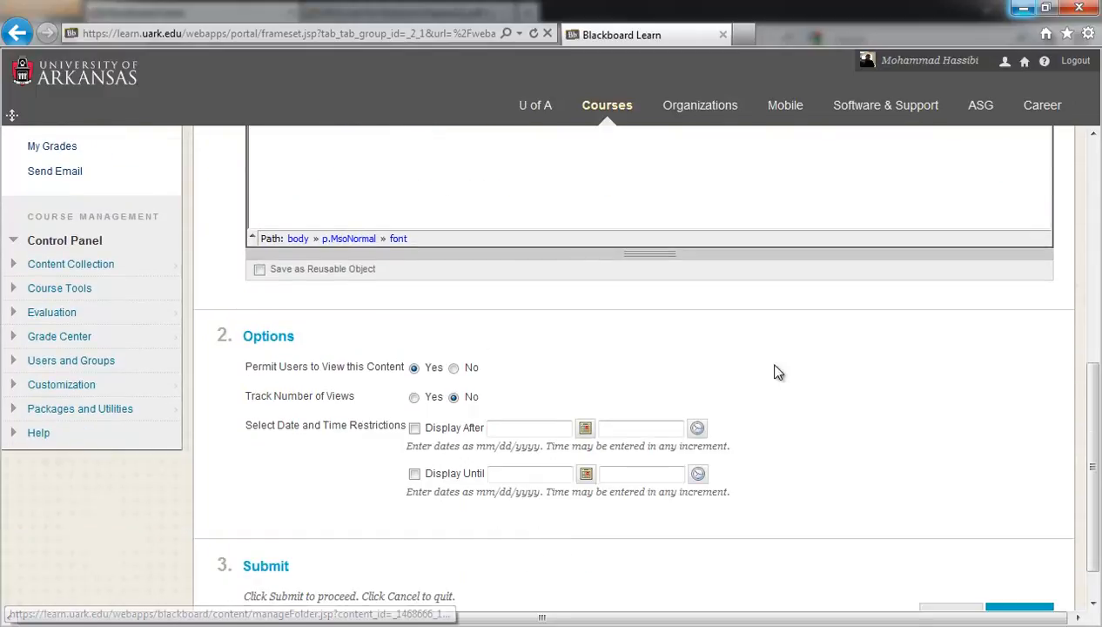
scroll(777, 372, down, 1)
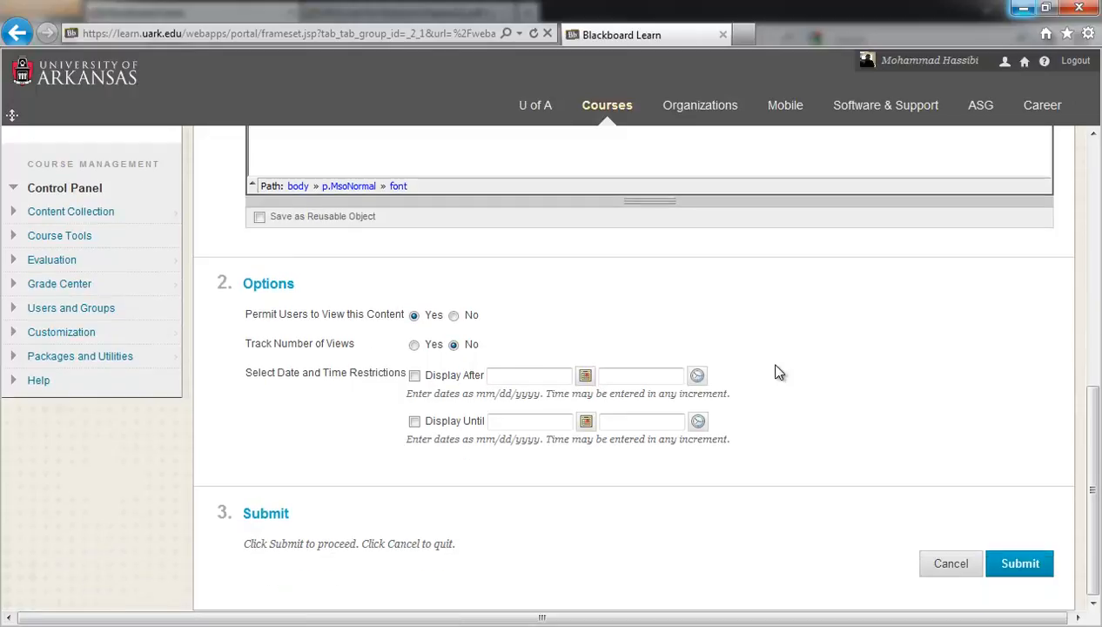
click(1008, 561)
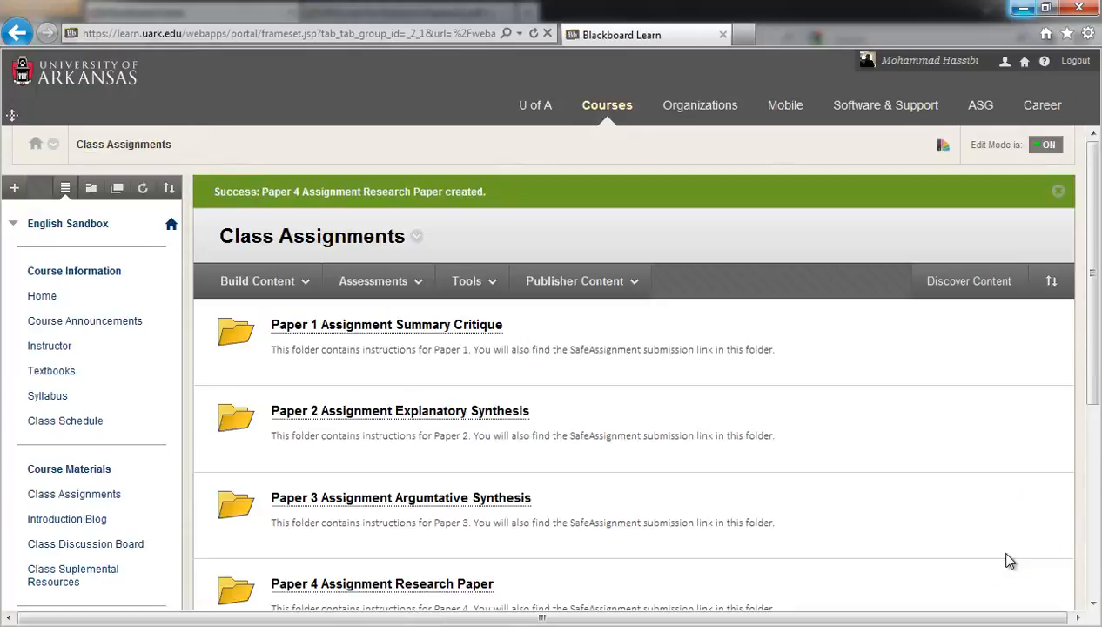
Start a course link in Class Assignments and choose the Class Discussion Board as the linked item
scroll(998, 490, down, 3)
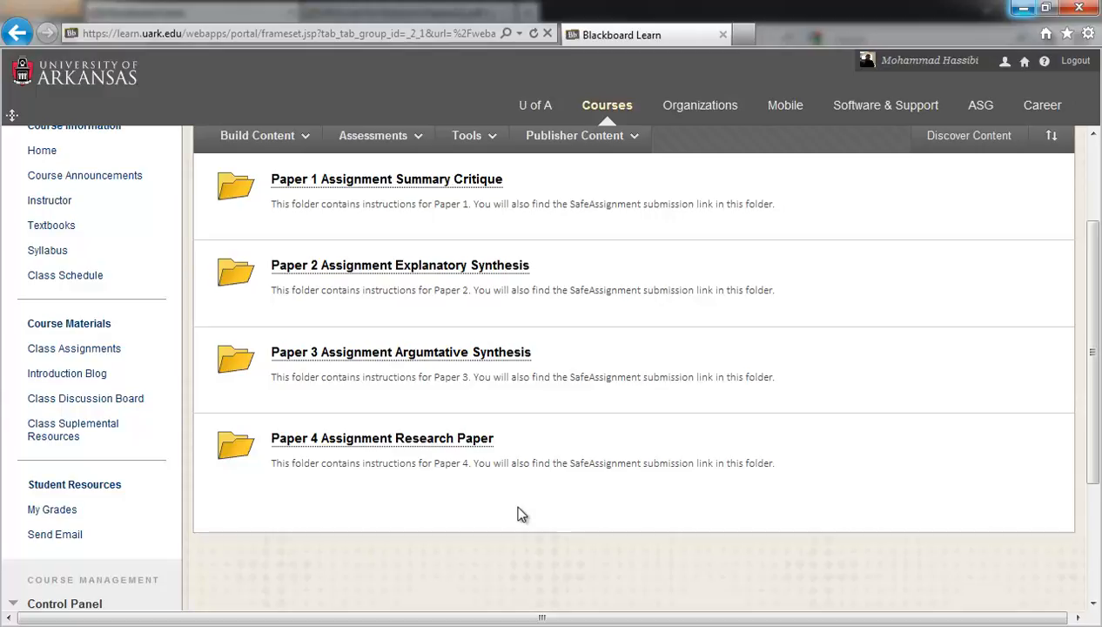
scroll(516, 512, up, 3)
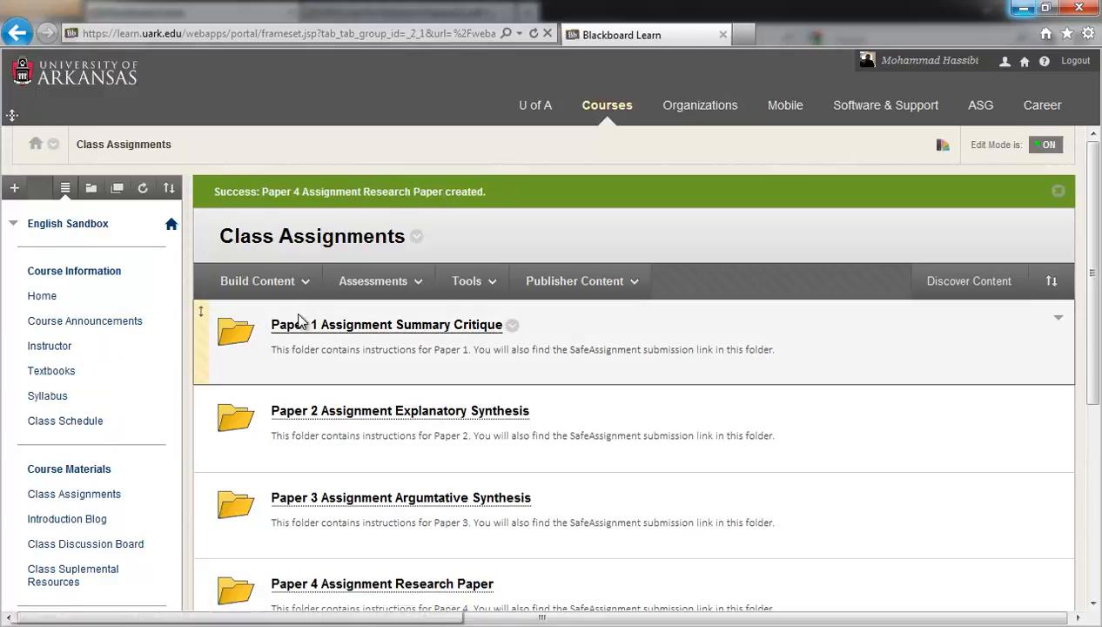
click(290, 283)
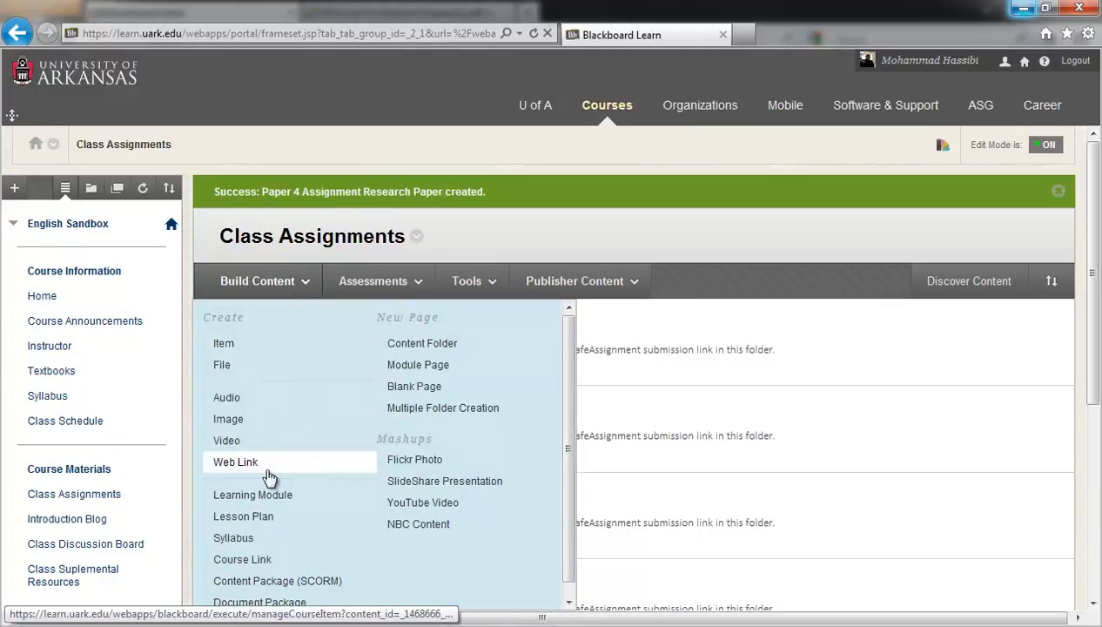
click(253, 559)
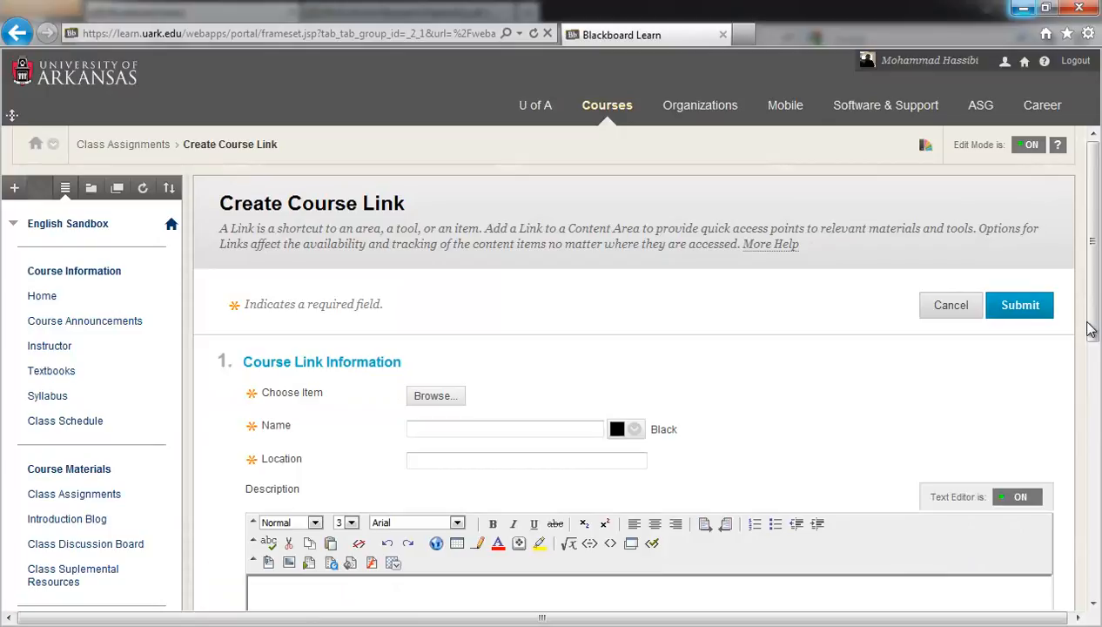
scroll(1092, 329, down, 1)
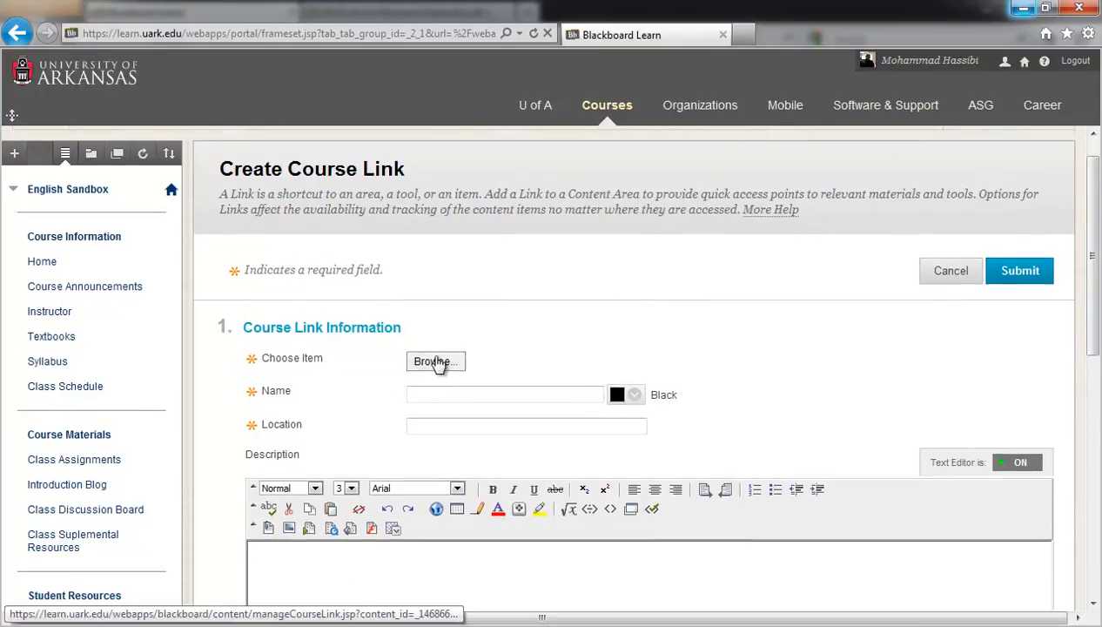
click(438, 361)
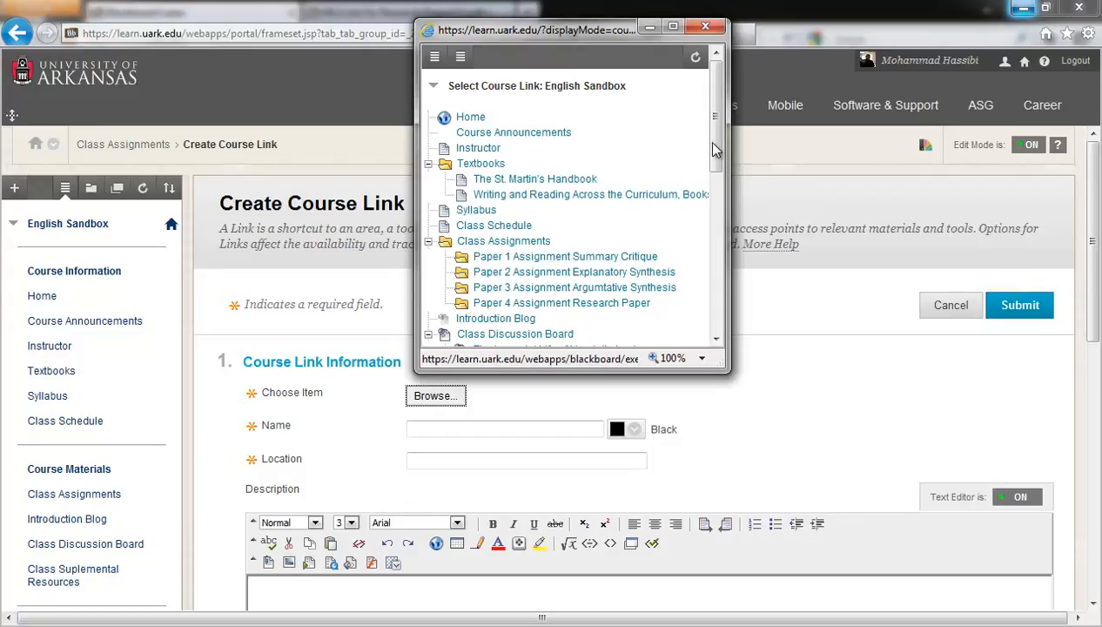
drag(713, 153, 718, 188)
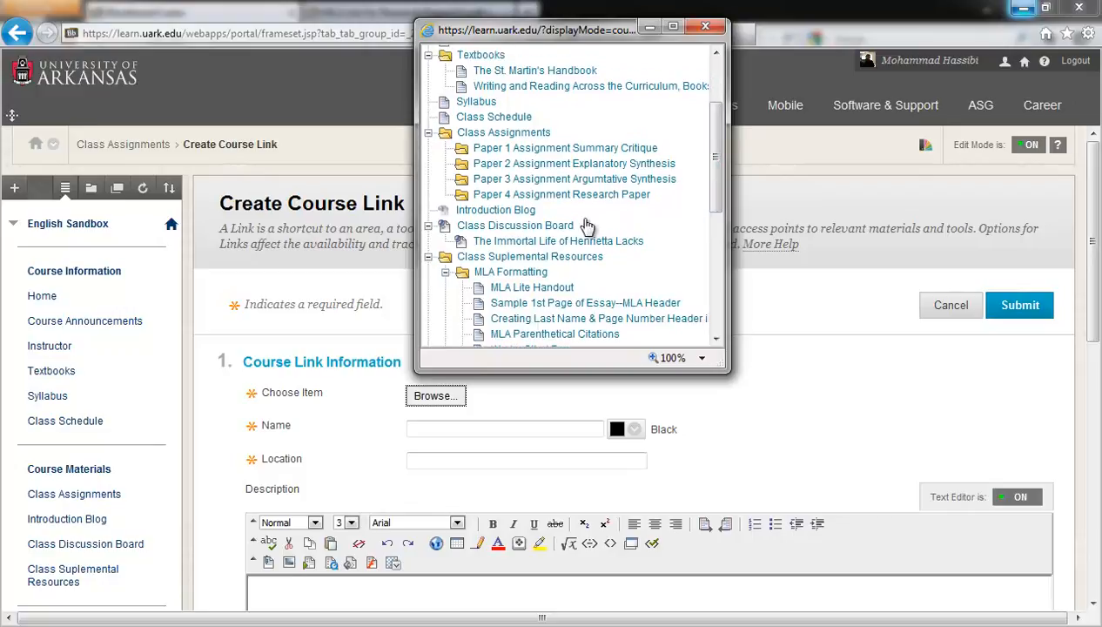
click(516, 228)
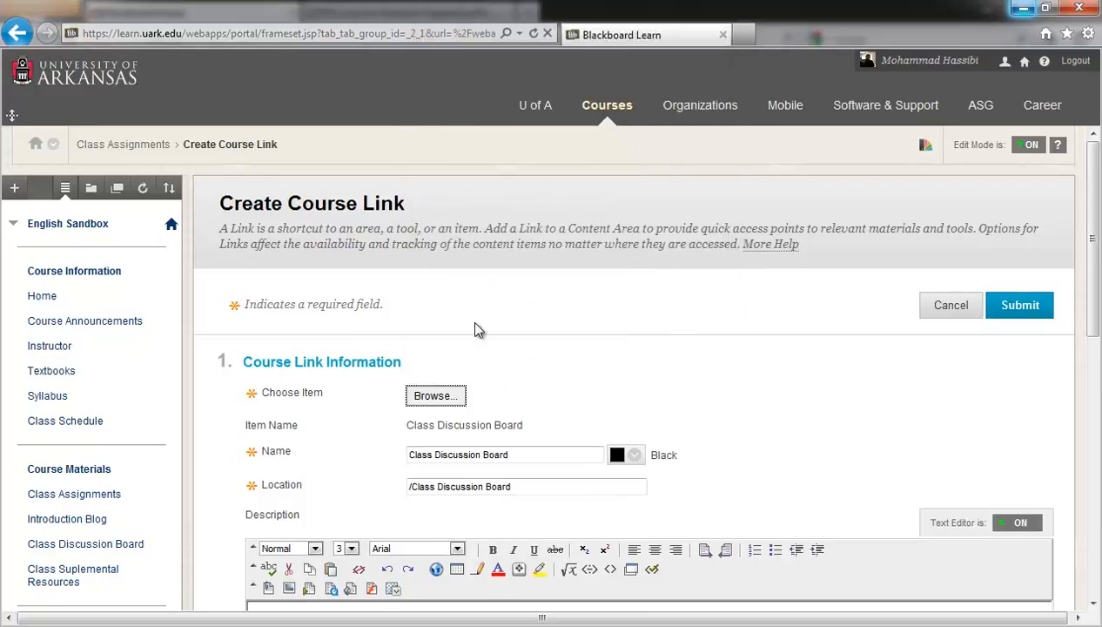
Switch to the Word document and copy the paragraph describing the required Class Discussion Board Posts
click(522, 455)
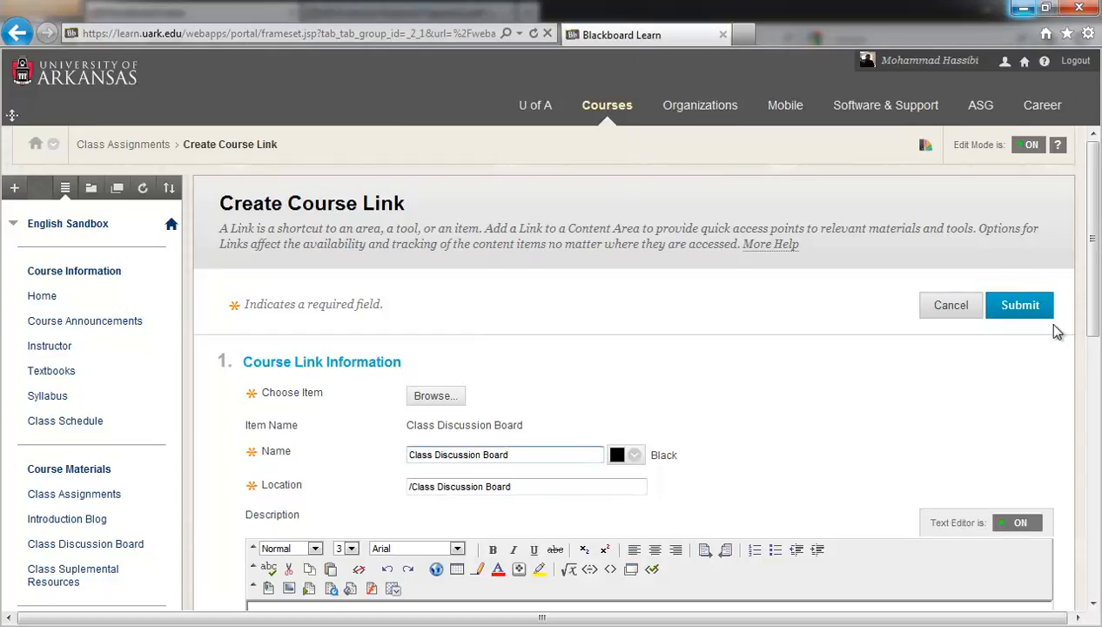
drag(1093, 305, 1099, 381)
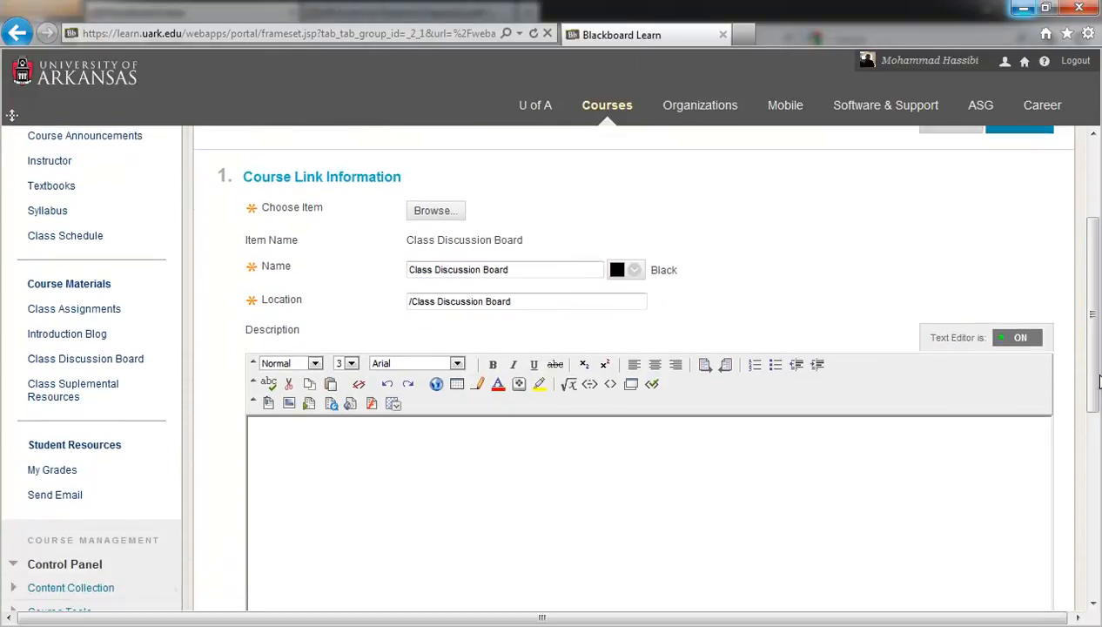
click(488, 446)
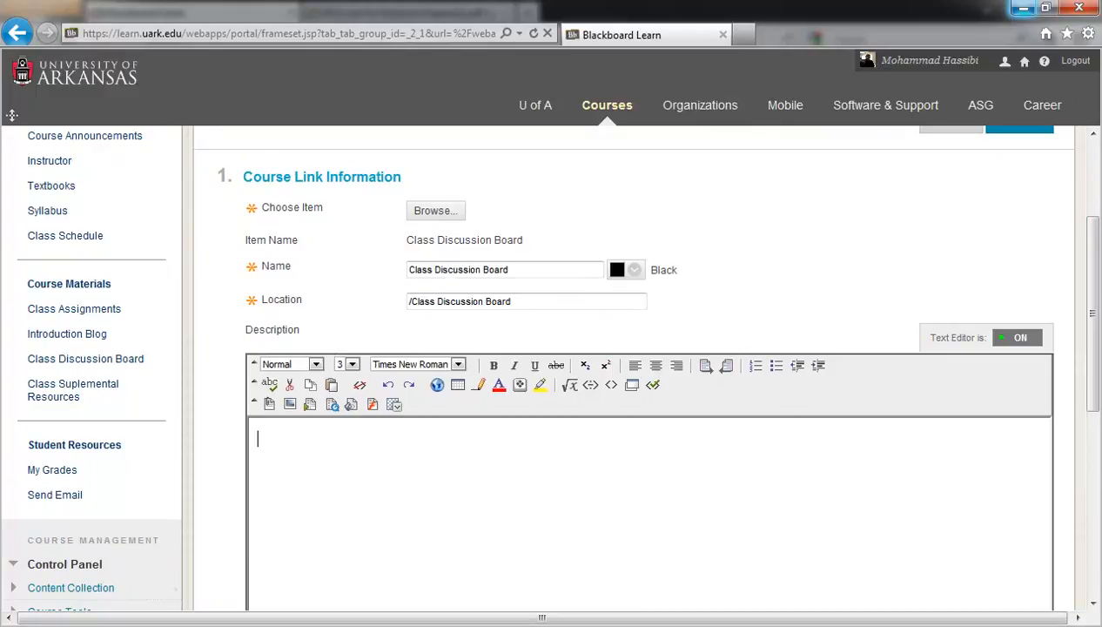
mouse_move(503, 625)
click(129, 540)
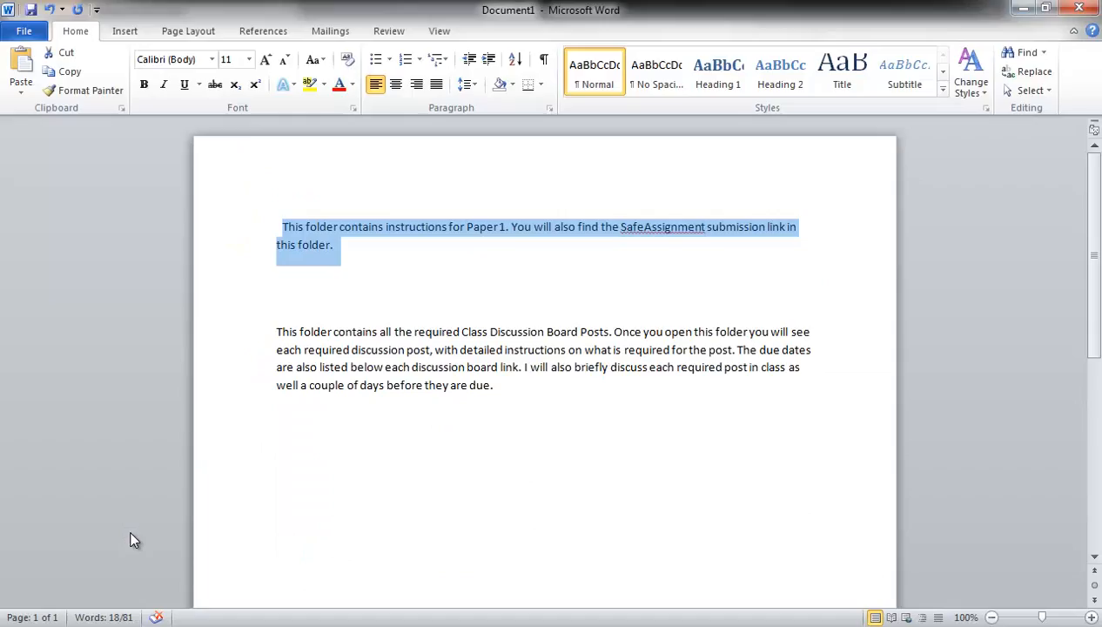
drag(276, 332, 490, 394)
right_click(490, 391)
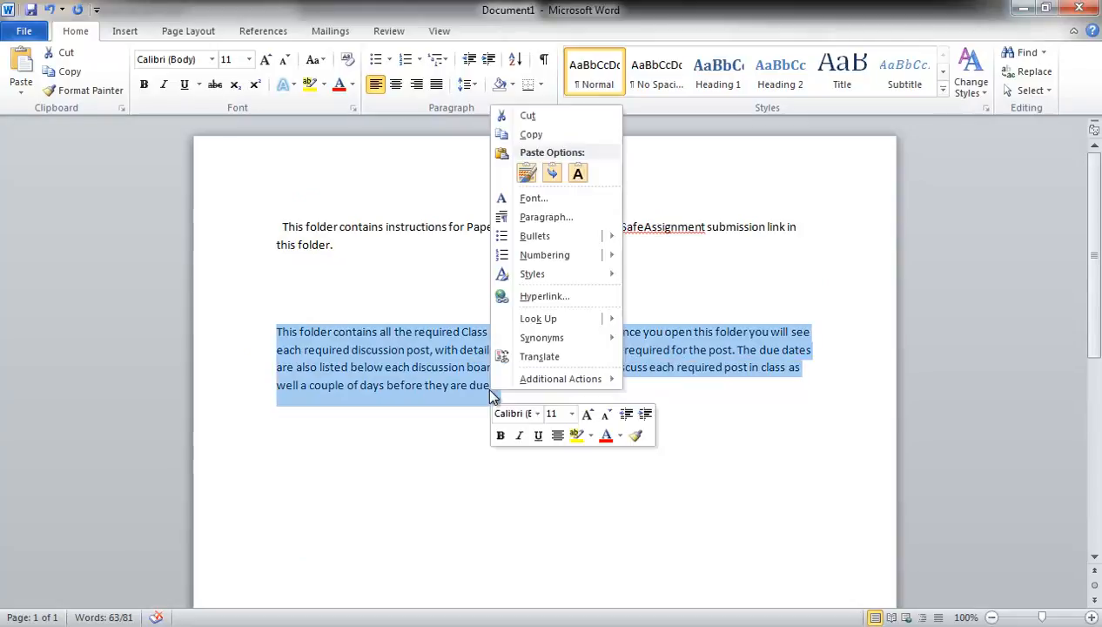
click(540, 136)
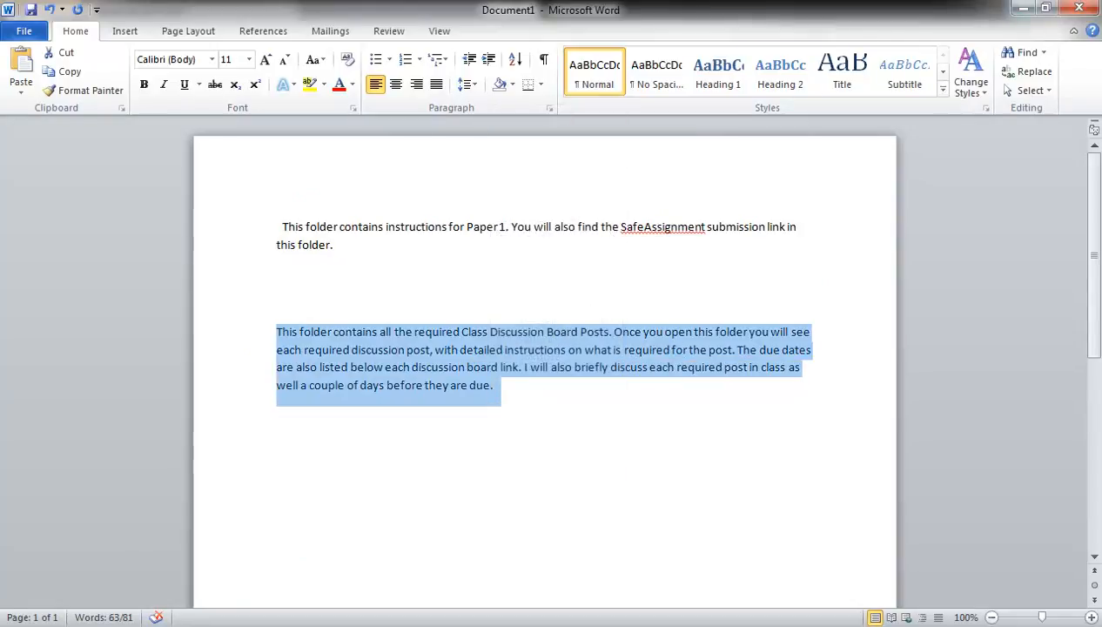
Return to Blackboard in the browser and paste the copied paragraph into the course link's description
click(1023, 8)
right_click(262, 441)
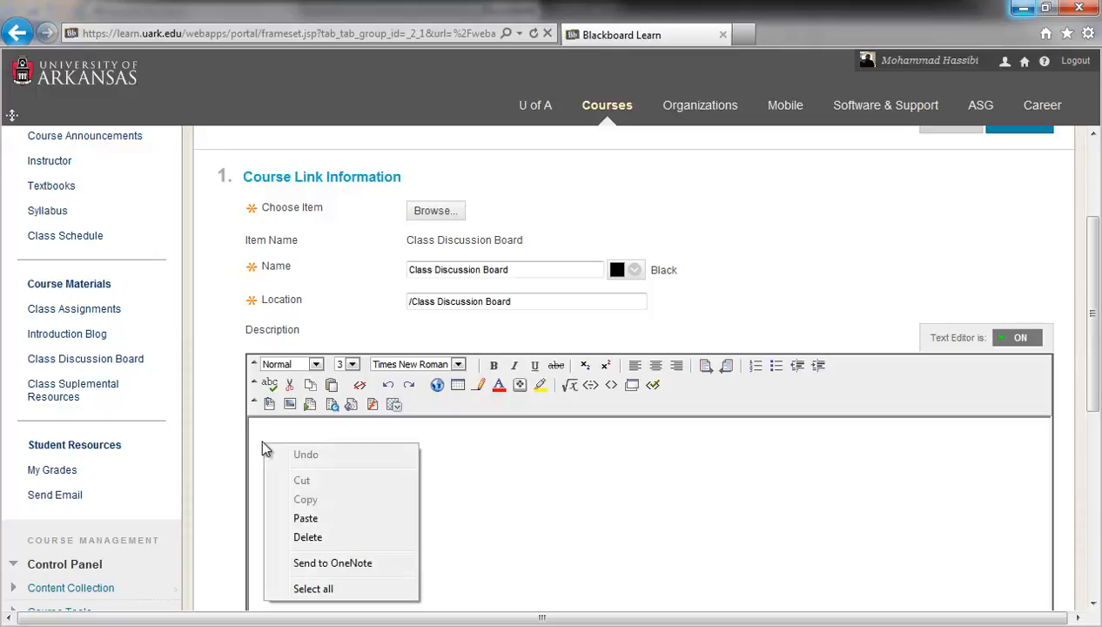
click(300, 520)
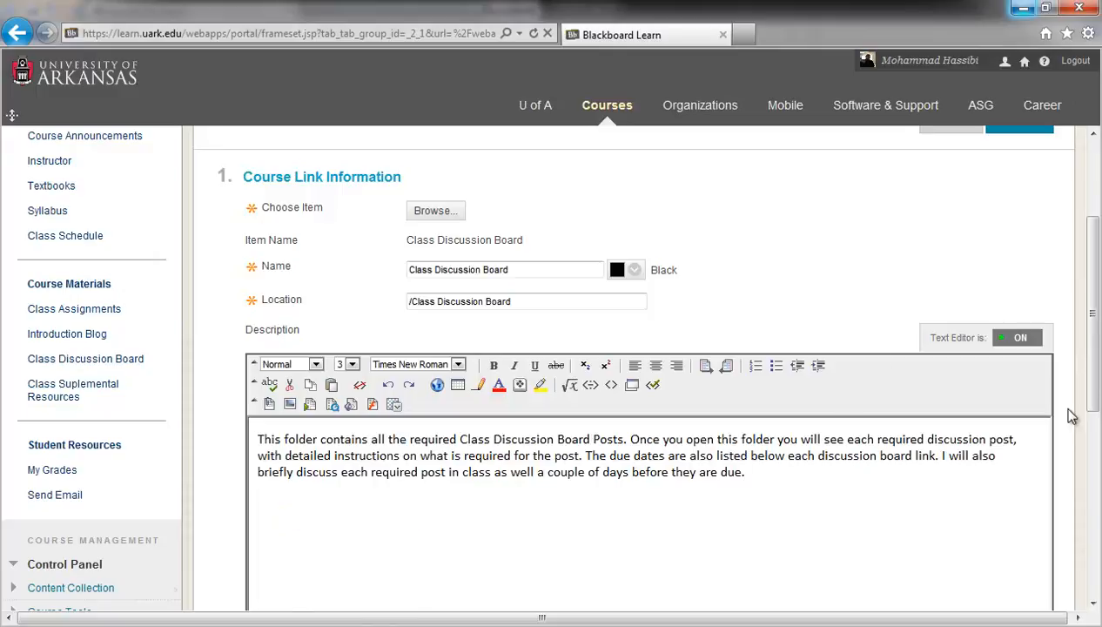
Submit the Class Discussion Board course link with its default viewing and date options
scroll(1095, 352, down, 3)
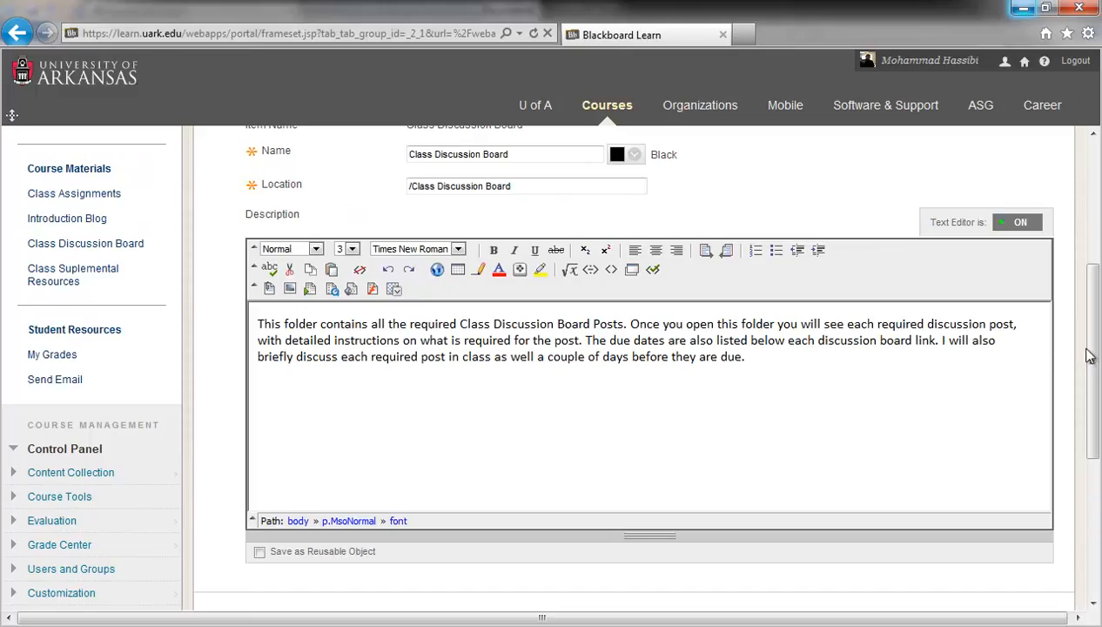
drag(1096, 352, 1097, 487)
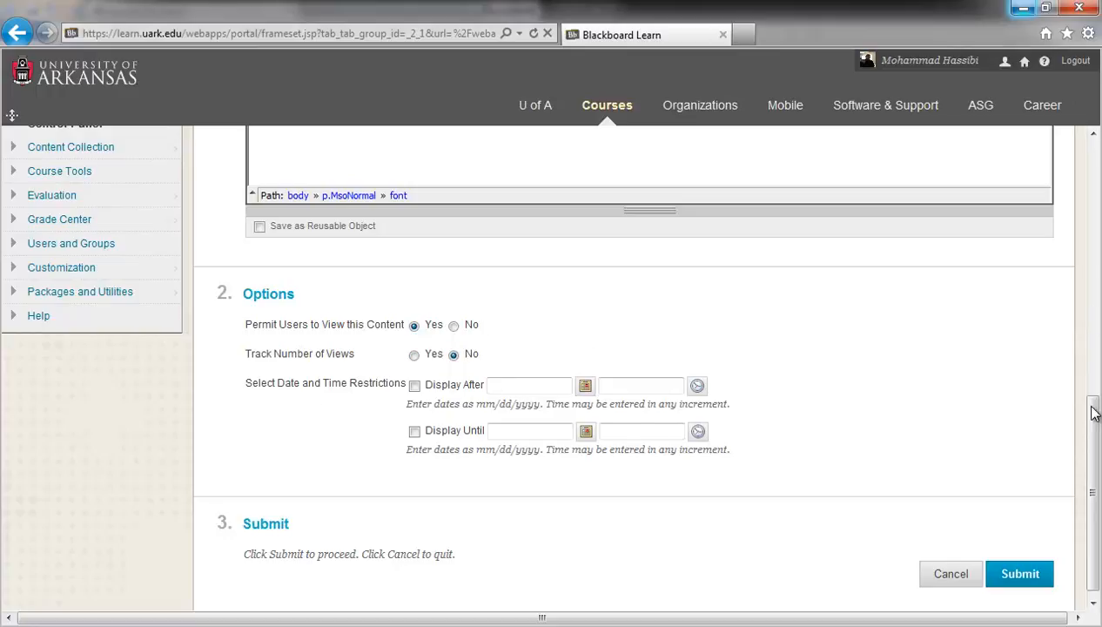
scroll(1088, 405, up, 2)
scroll(1094, 400, down, 3)
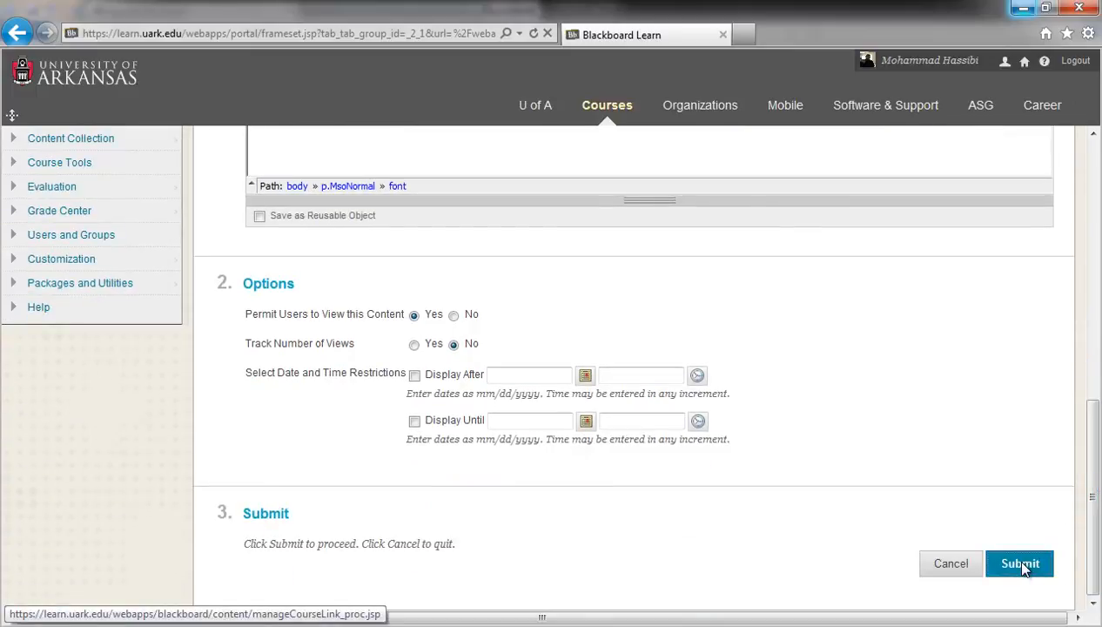
click(1021, 564)
drag(1092, 352, 1099, 438)
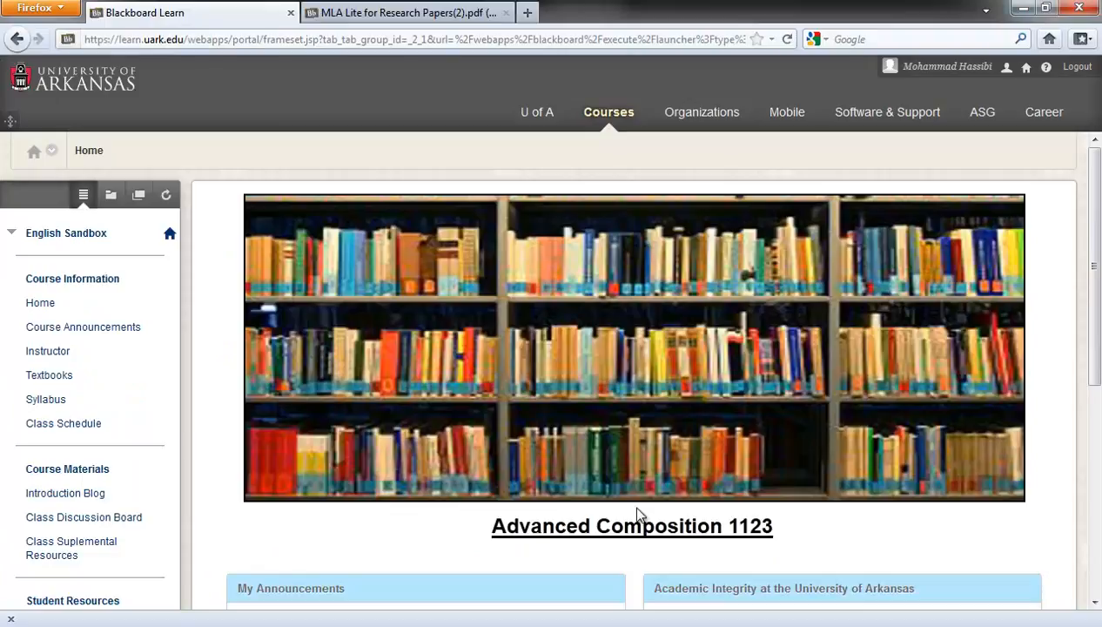
In the Firefox student view, reload the course home, review the Class Assignments page and open its Class Discussion Board link
drag(1095, 376, 306, 247)
click(170, 237)
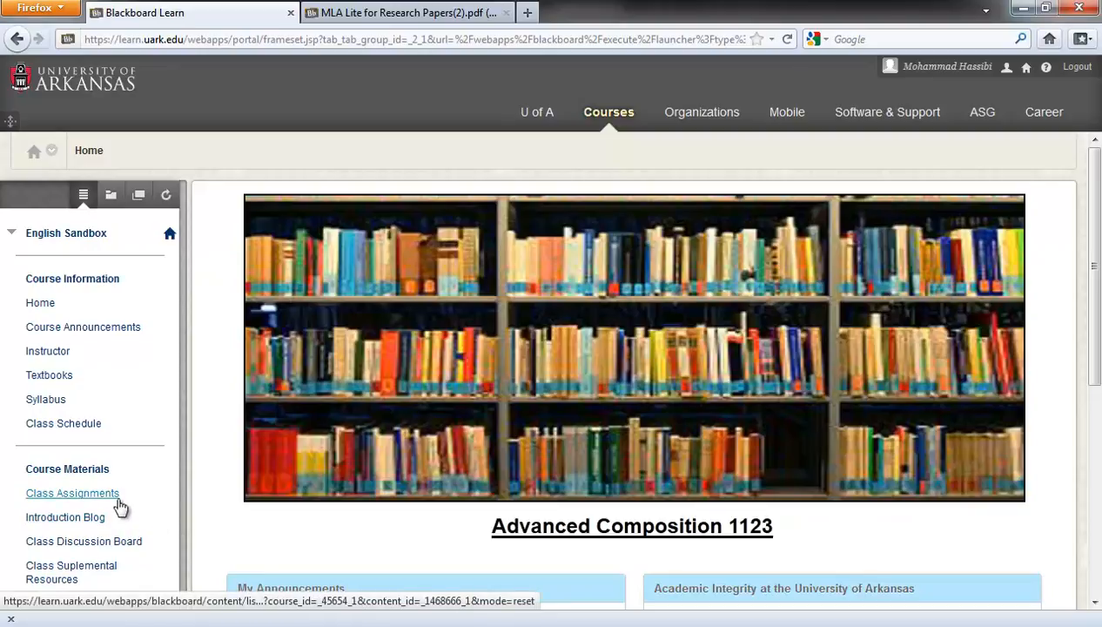
click(108, 496)
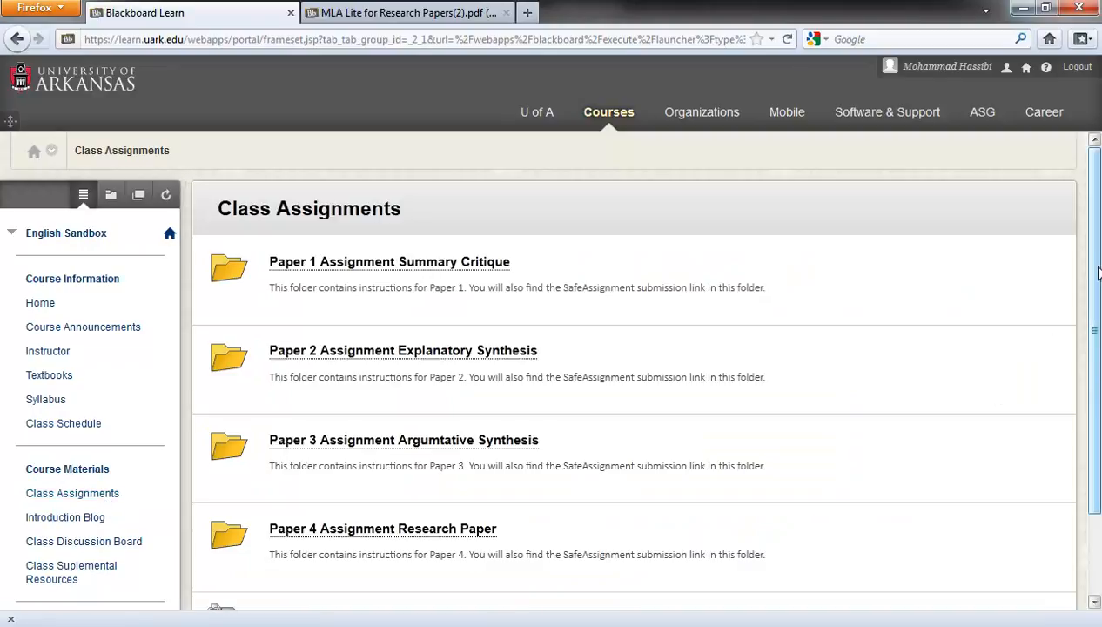
drag(1098, 275, 1098, 324)
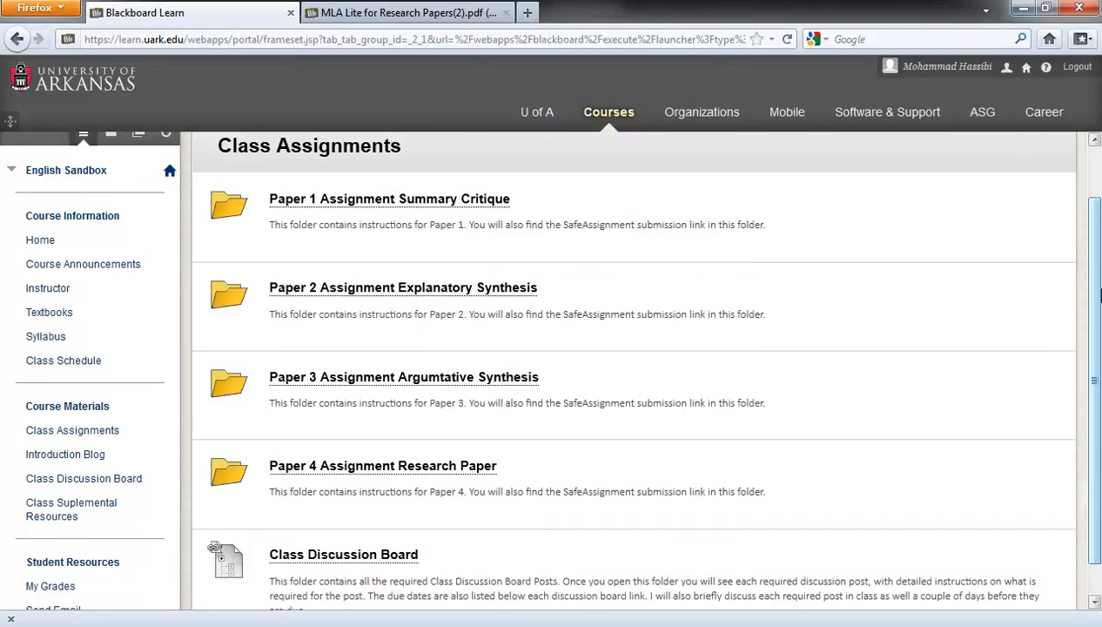
drag(1098, 296, 1099, 326)
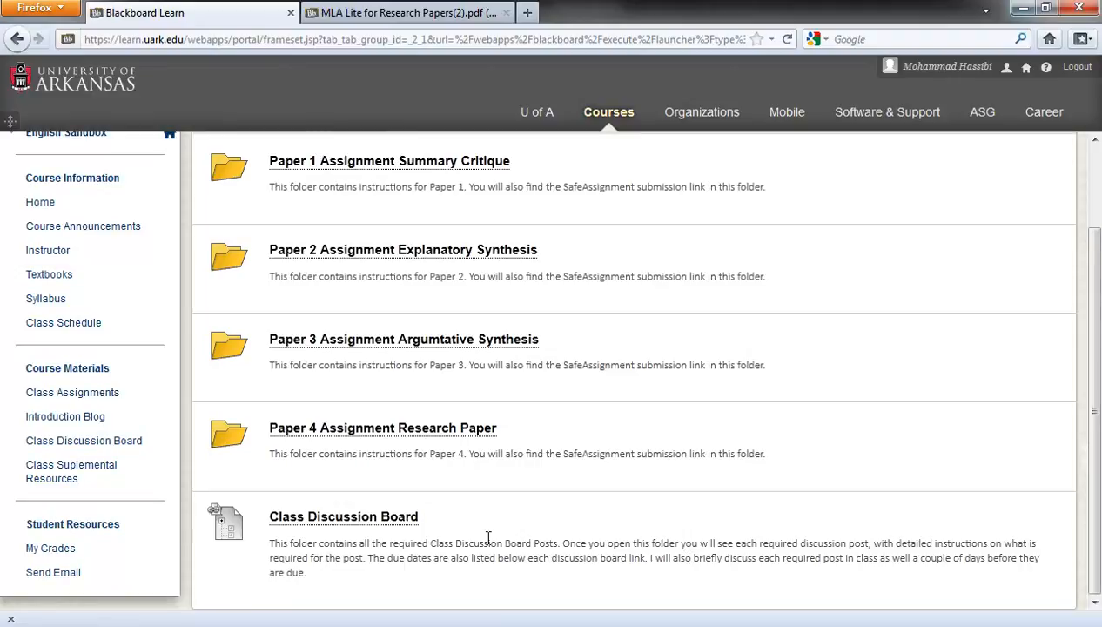
click(383, 518)
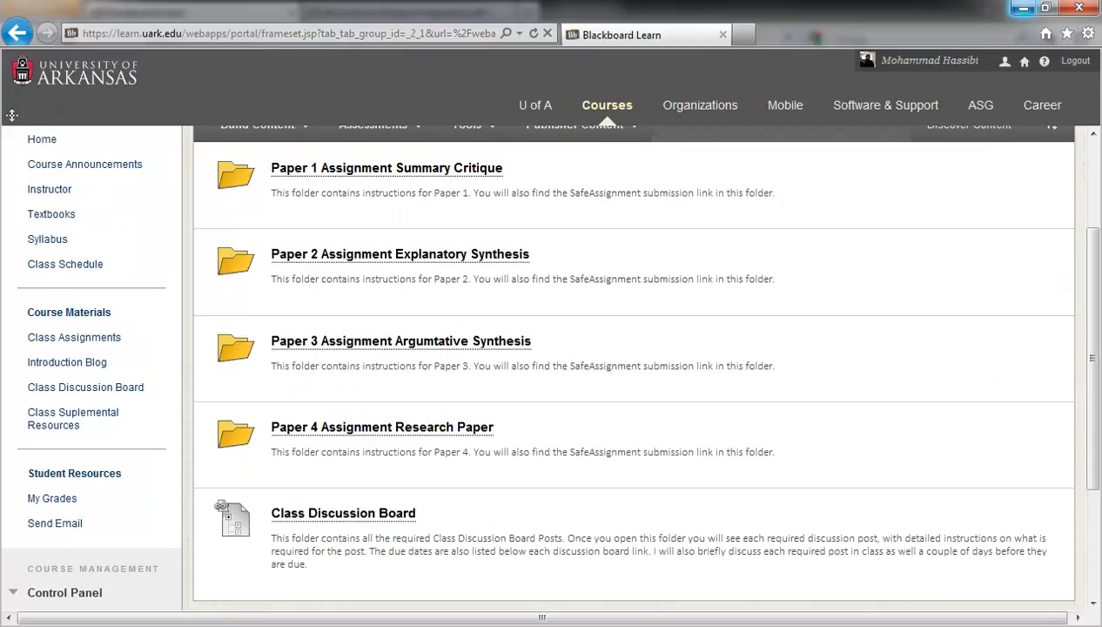
scroll(929, 370, down, 3)
scroll(930, 370, up, 4)
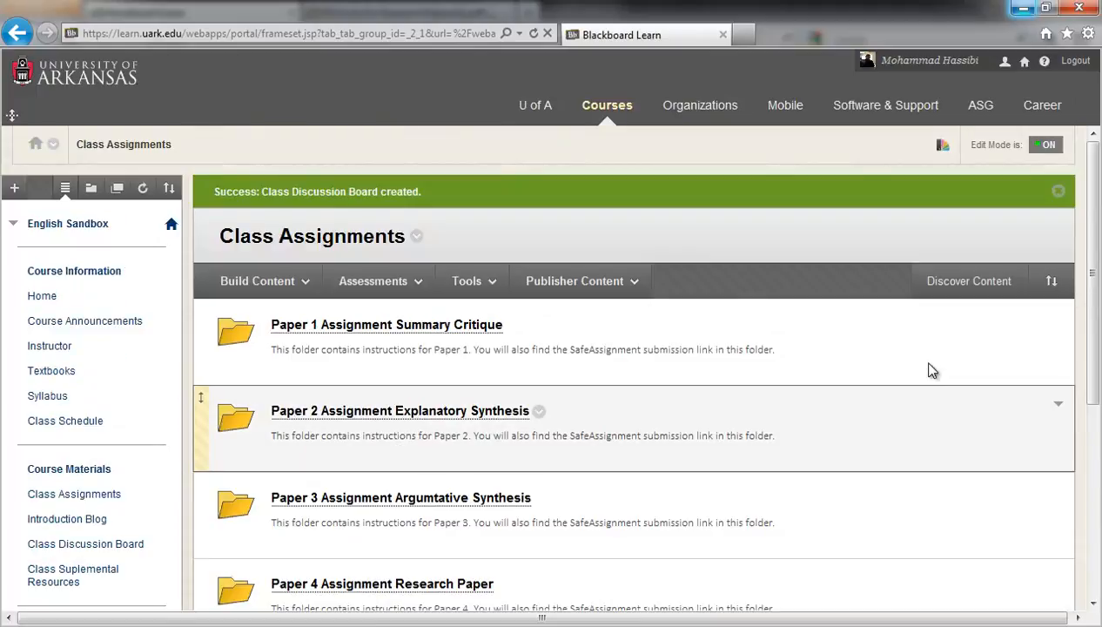
scroll(930, 370, down, 1)
scroll(930, 366, down, 1)
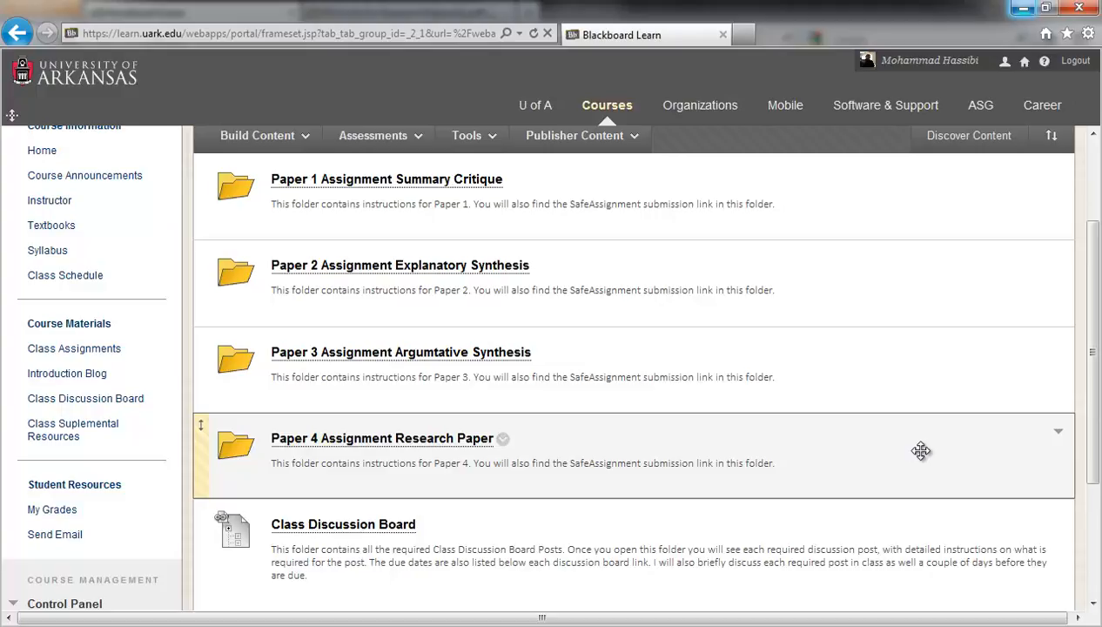
scroll(1092, 466, down, 1)
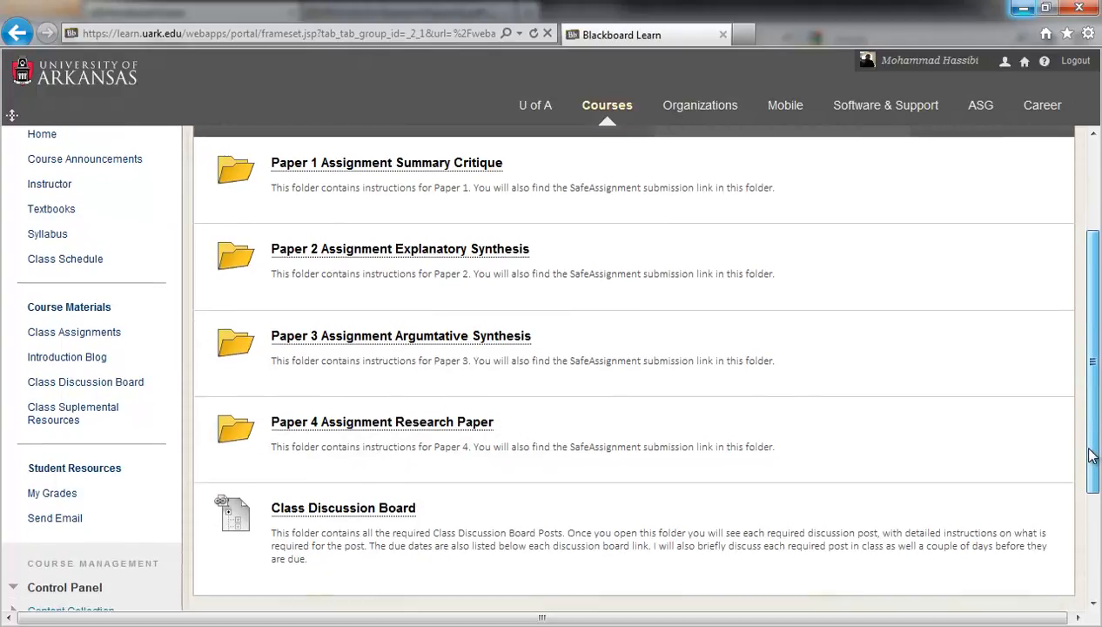
drag(1093, 466, 1094, 493)
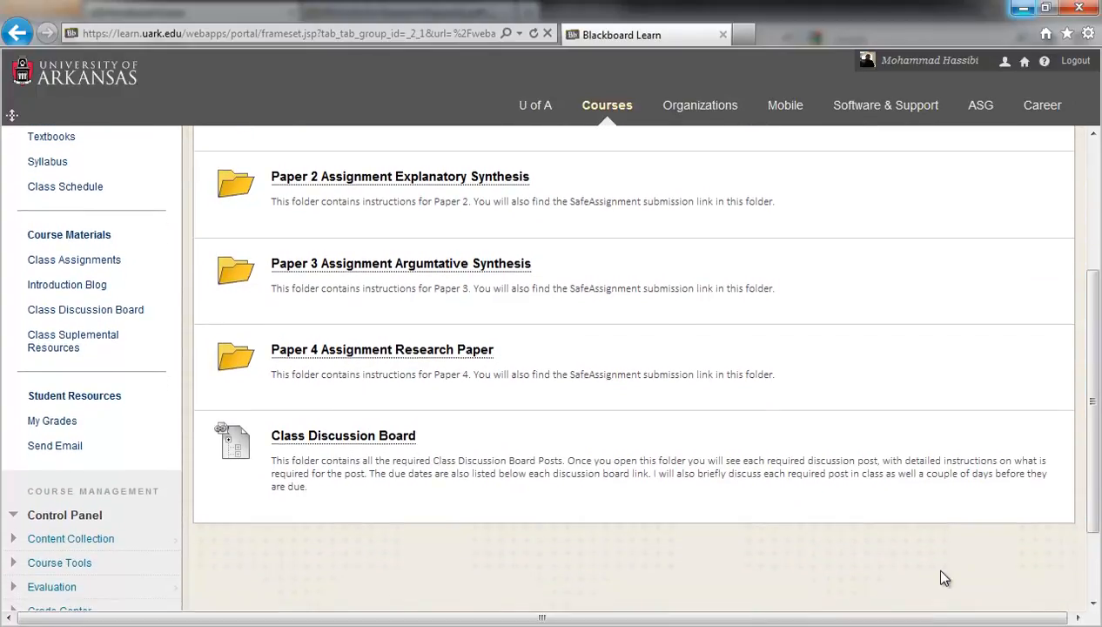